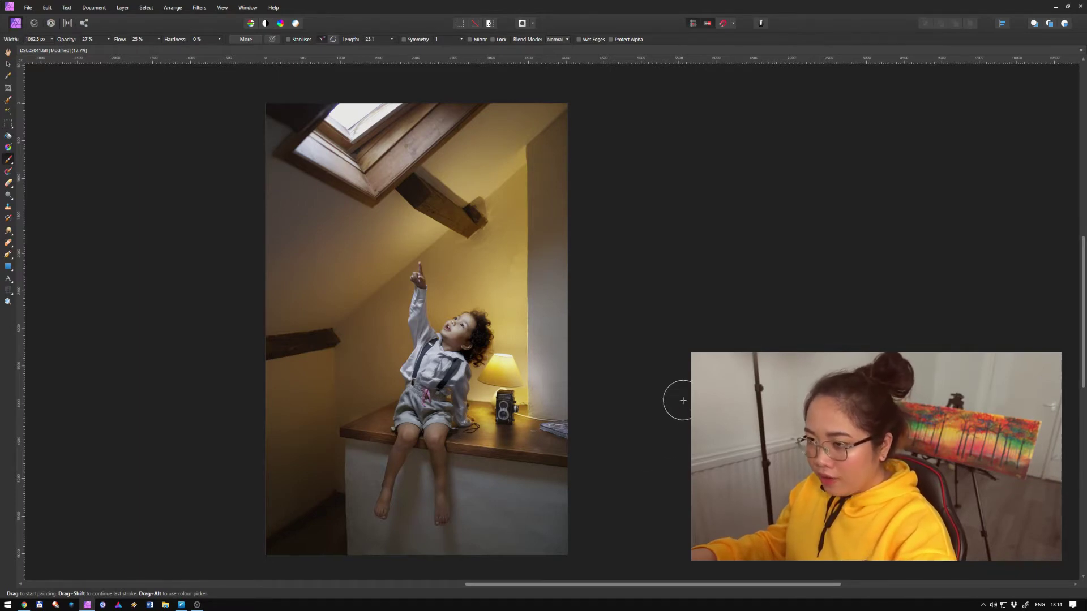
scroll(549, 296, up, 2)
click(7, 63)
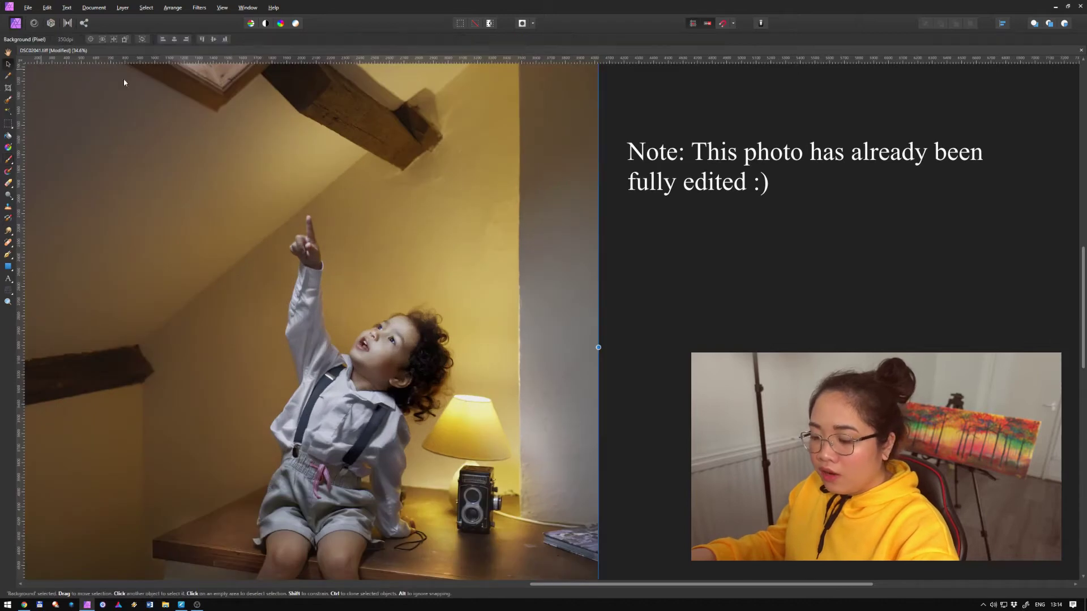
drag(267, 290, 403, 194)
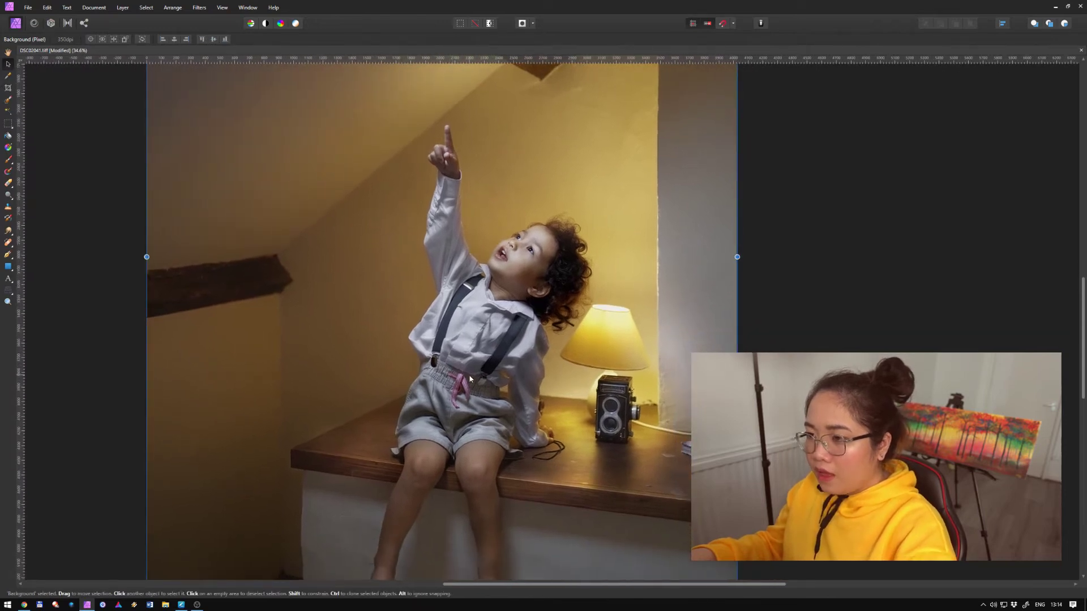
scroll(470, 378, down, 3)
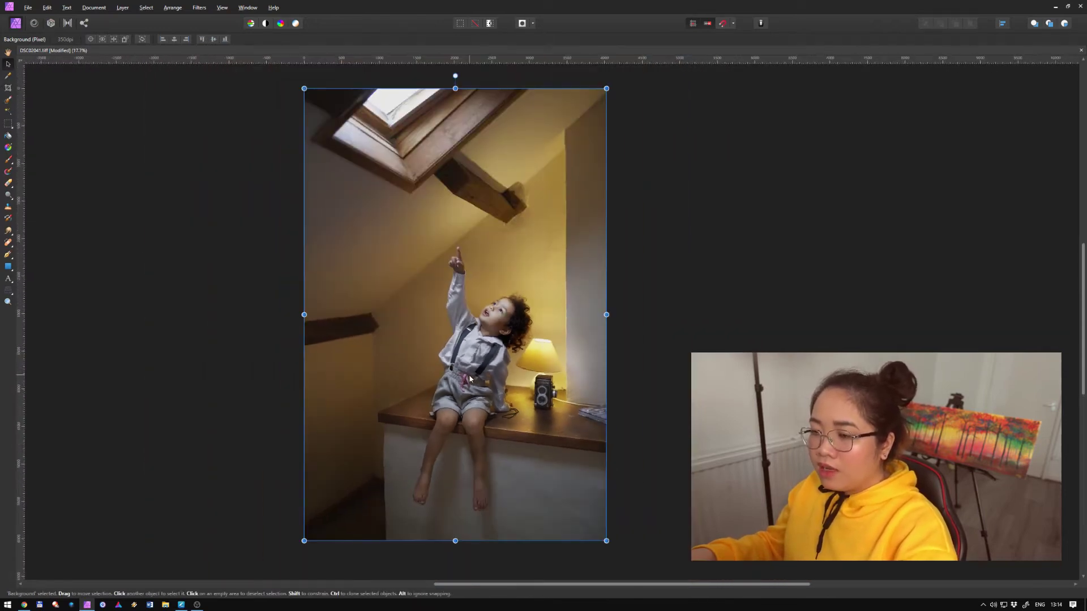
scroll(528, 354, up, 1)
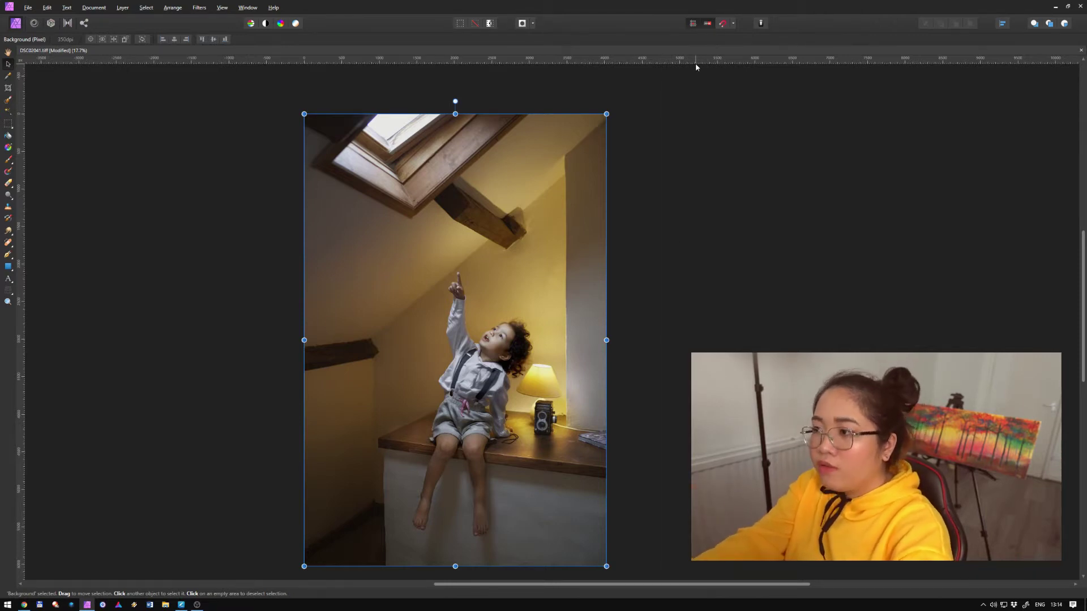
Create a portrait ANSI C document, 17 × 22 in at 300 DPI, and add an empty pixel layer to hold a gradient
key(ctrl+n)
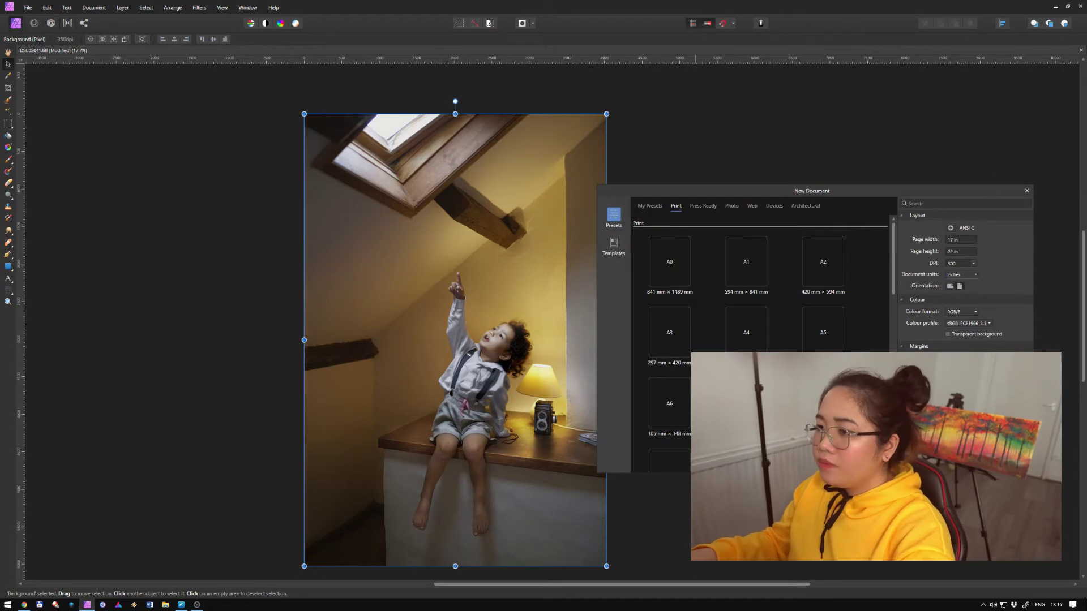
key(Return)
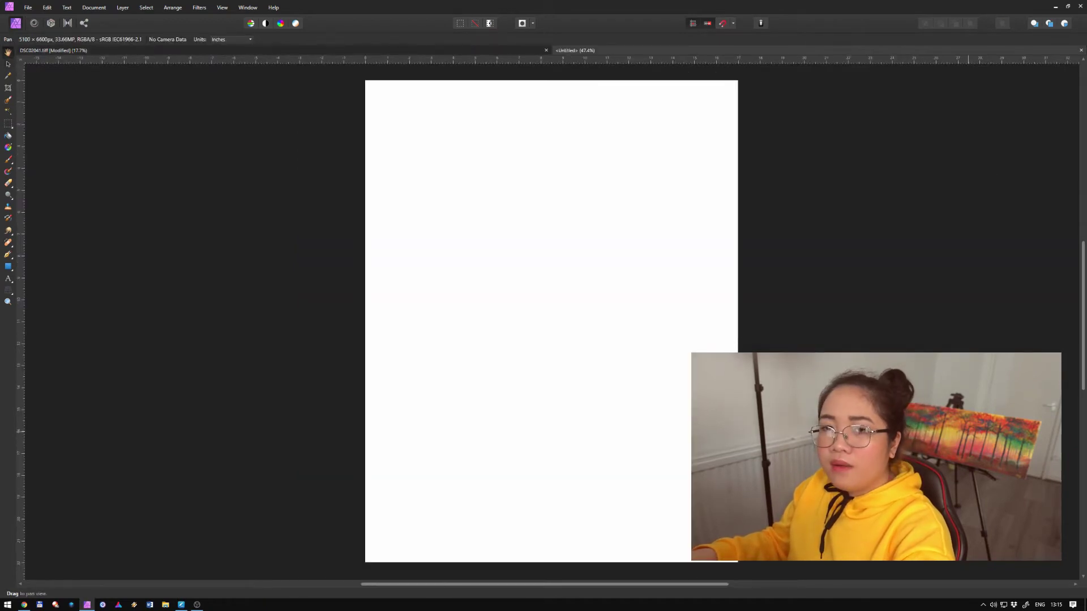
click(8, 147)
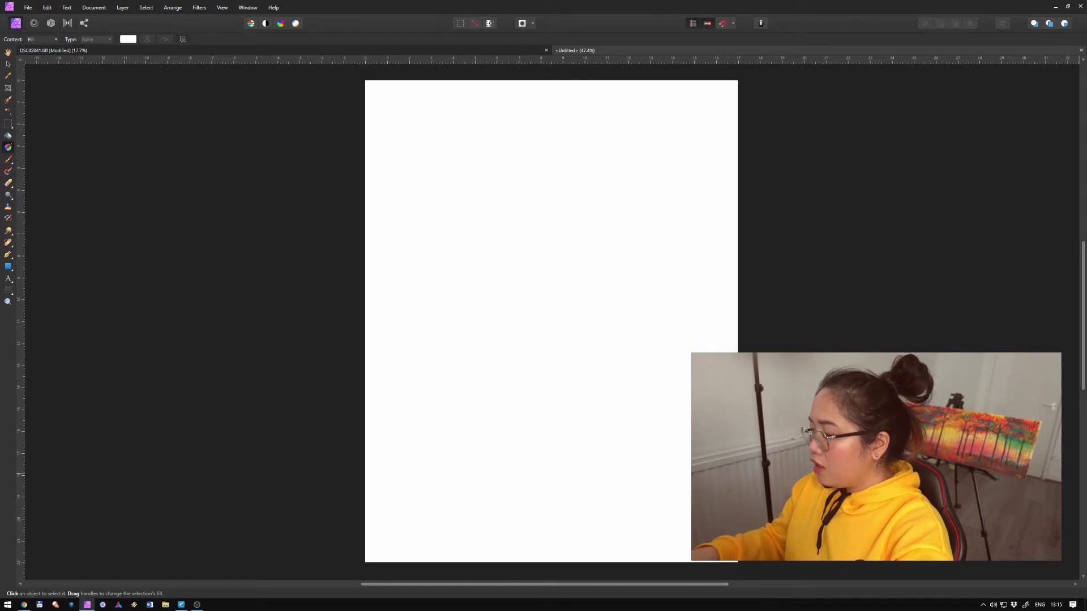
key(ctrl+v)
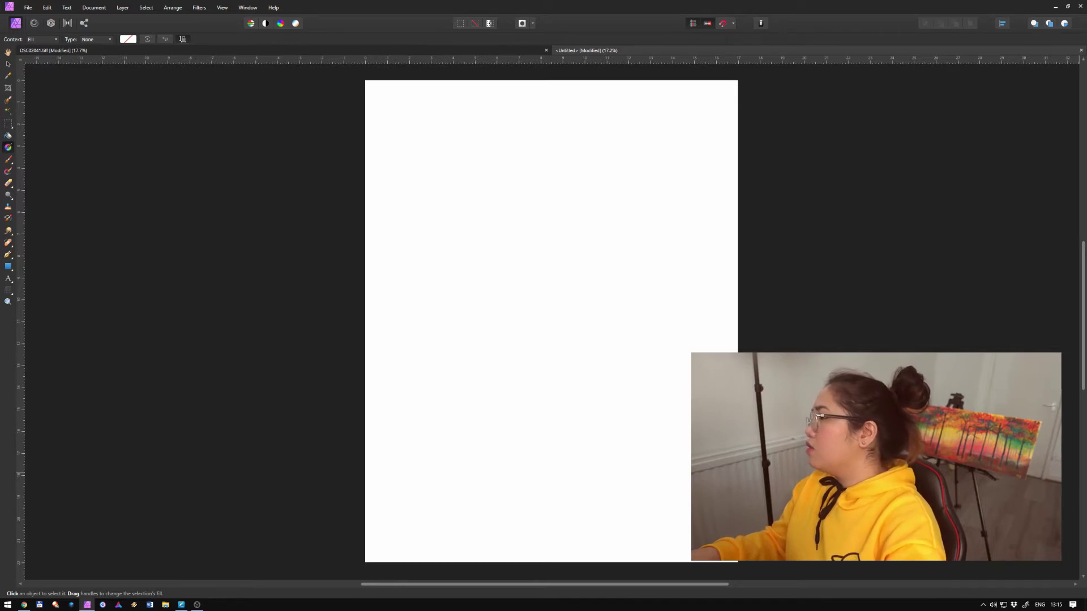
Bring the group of Layers, Swatches, Histogram and Colour panels on screen beside the page so they and the canvas are fully visible
drag(1086, 187, 841, 80)
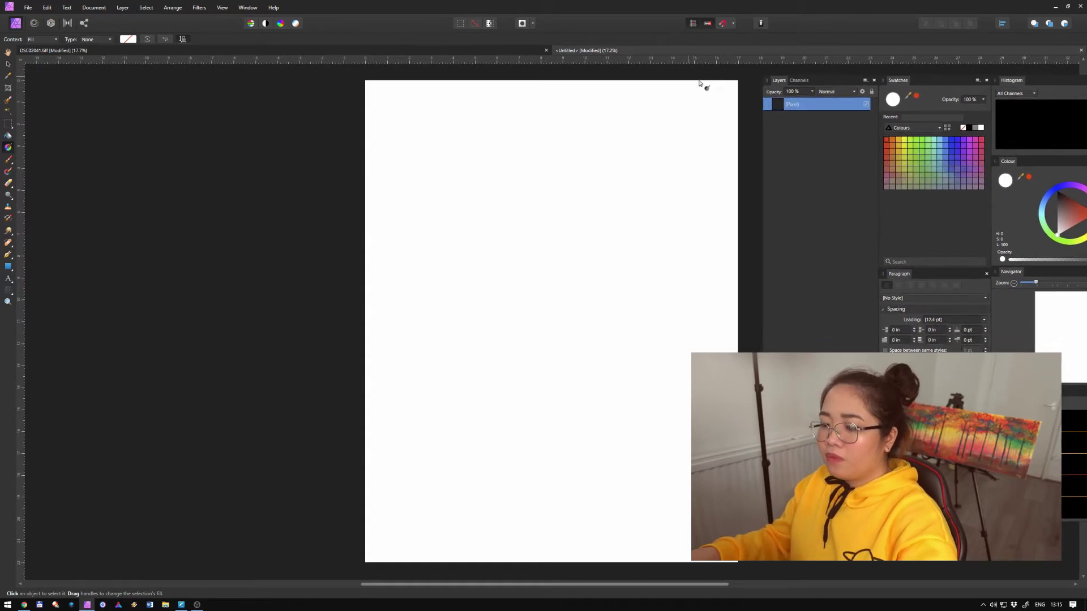
scroll(490, 254, down, 2)
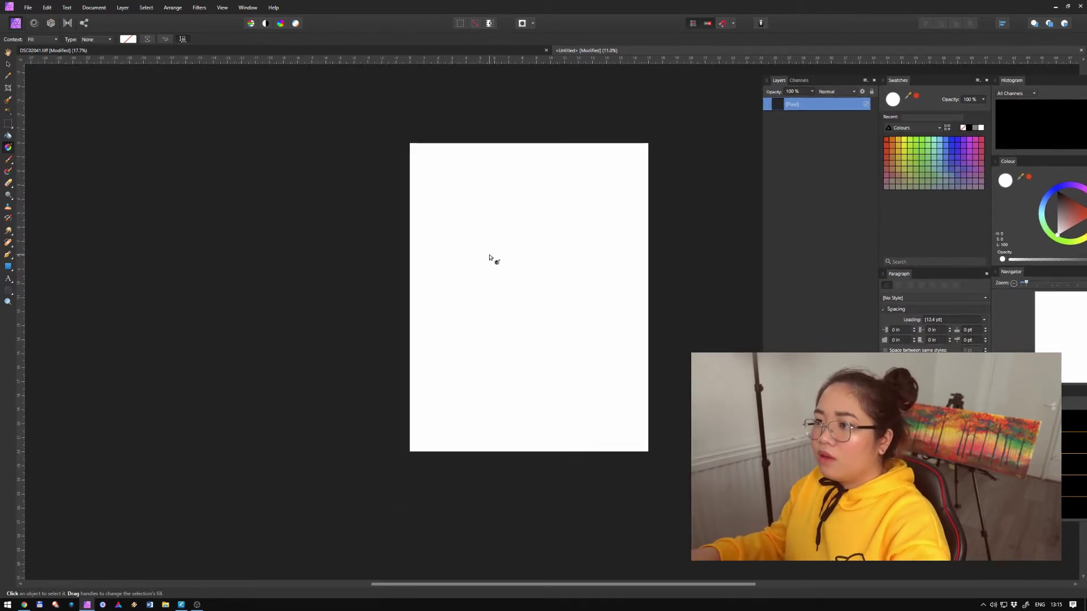
scroll(626, 266, up, 2)
scroll(626, 266, down, 2)
scroll(625, 266, up, 1)
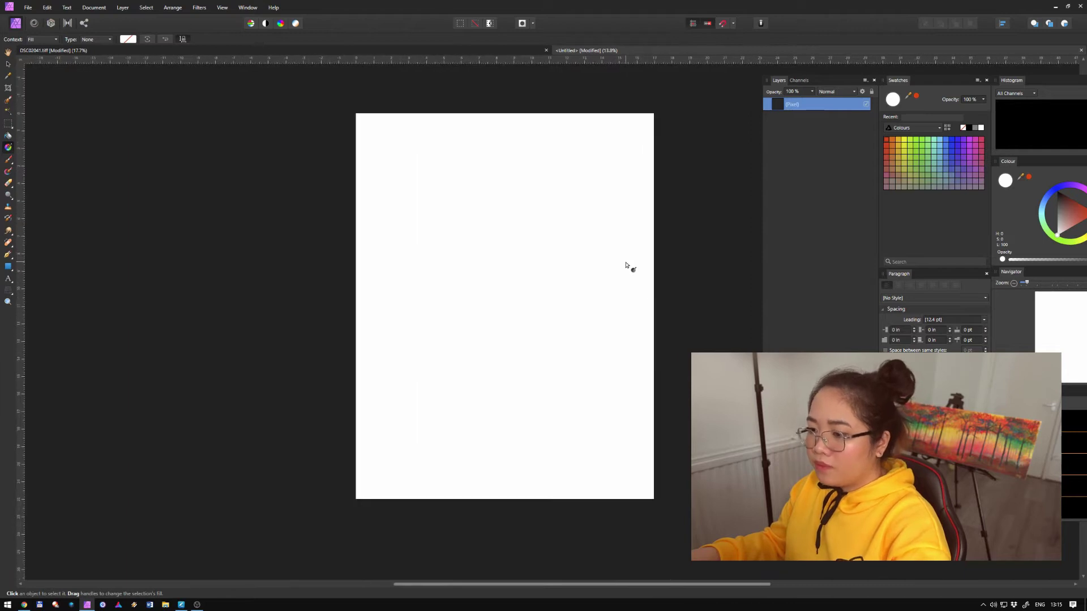
drag(594, 584, 730, 582)
drag(850, 81, 736, 88)
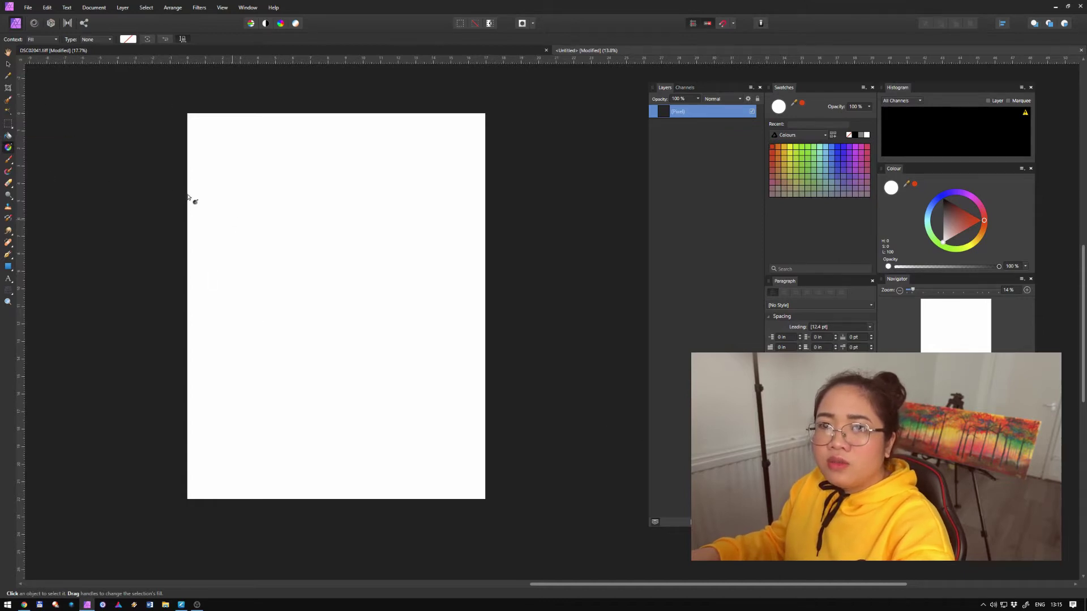
Fill the pixel layer with a radial gradient running from slightly above the page centre toward its lower-right corner
click(99, 39)
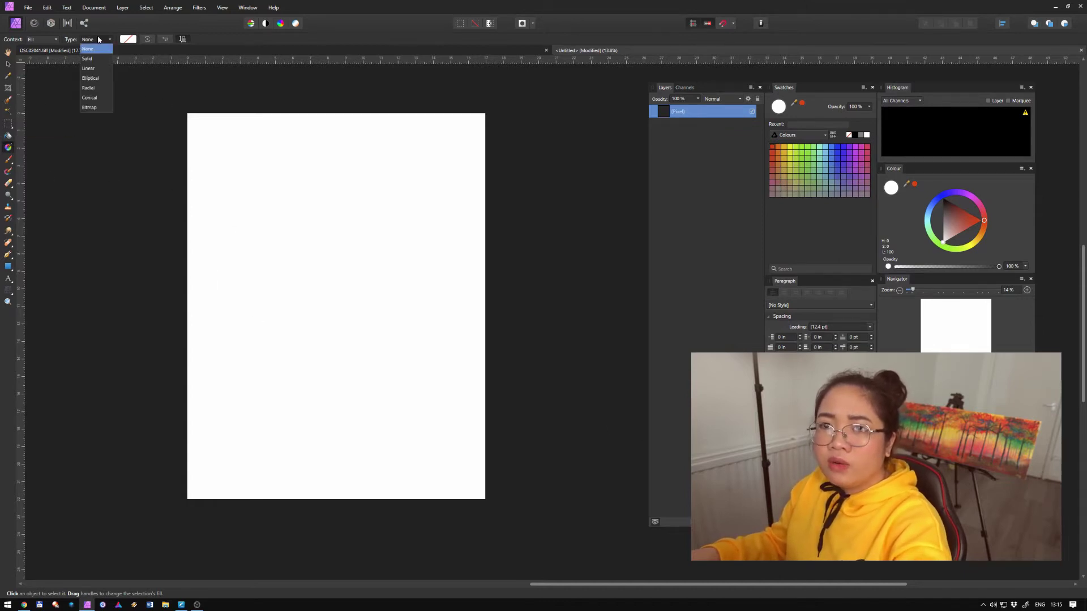
click(102, 86)
drag(303, 252, 424, 440)
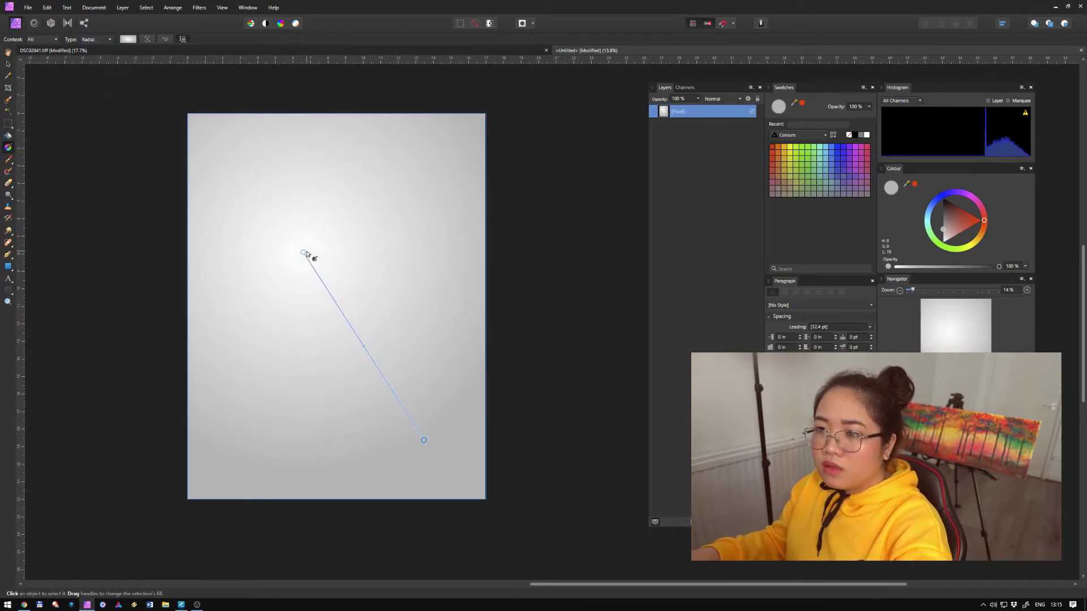
drag(303, 252, 336, 282)
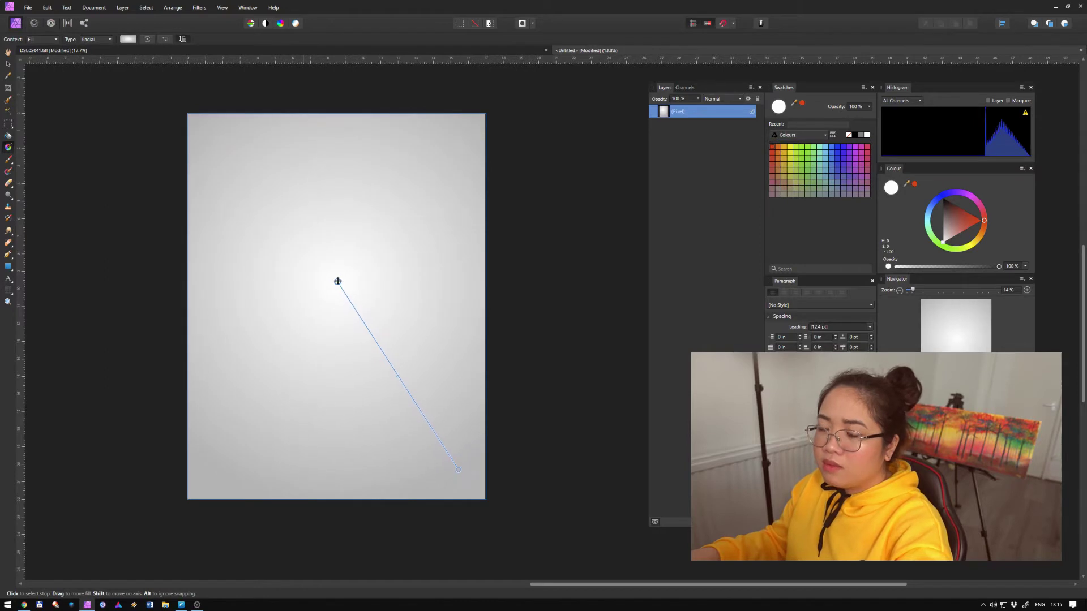
Set the gradient's centre stop to the dark brown 59391A
double_click(779, 106)
drag(444, 217, 439, 216)
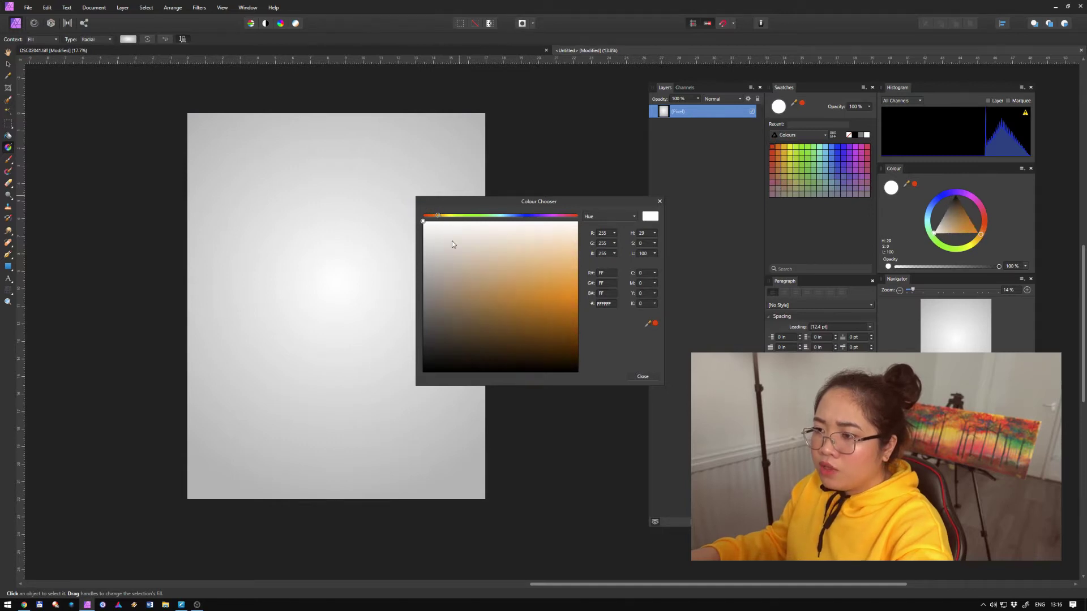
mouse_move(541, 340)
mouse_down()
mouse_move(548, 329)
mouse_move(508, 338)
mouse_up()
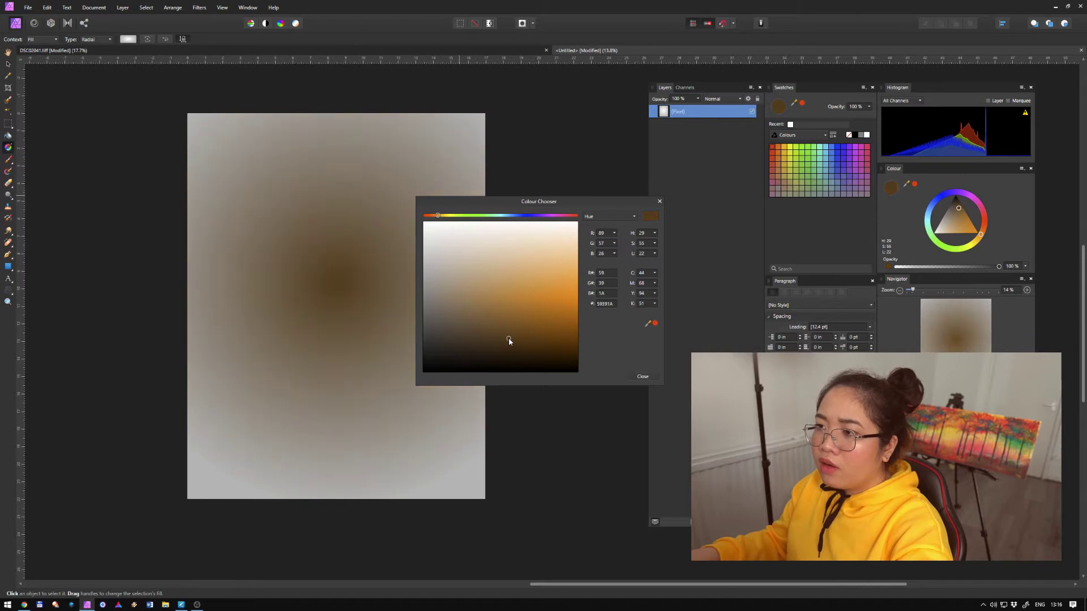
click(642, 377)
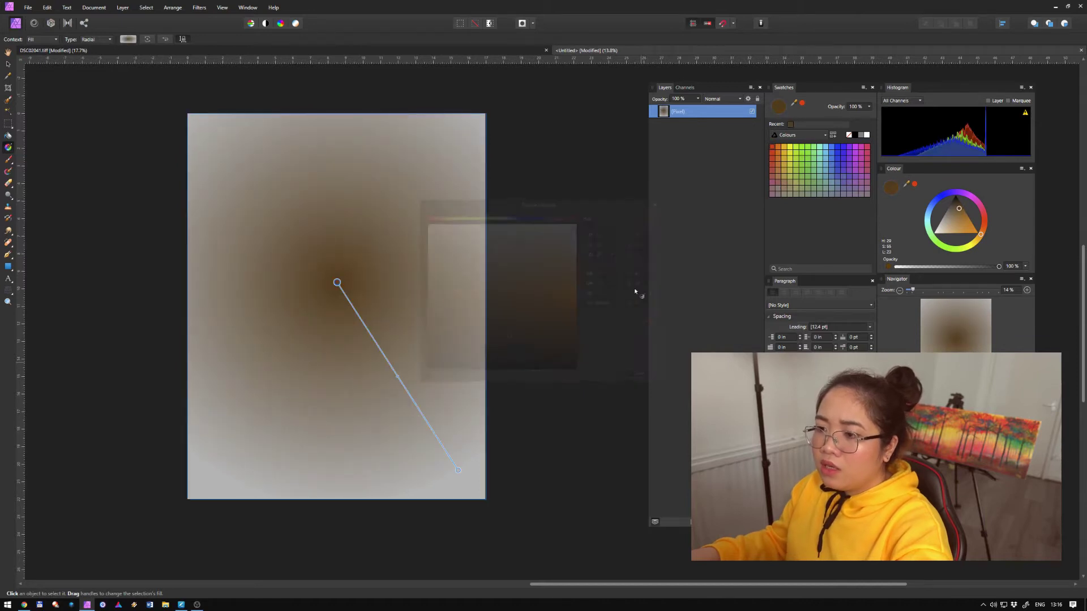
Set the gradient's outer stop to the very dark brown 311906, extend it past the page's lower edge and move the centre slightly down
click(457, 469)
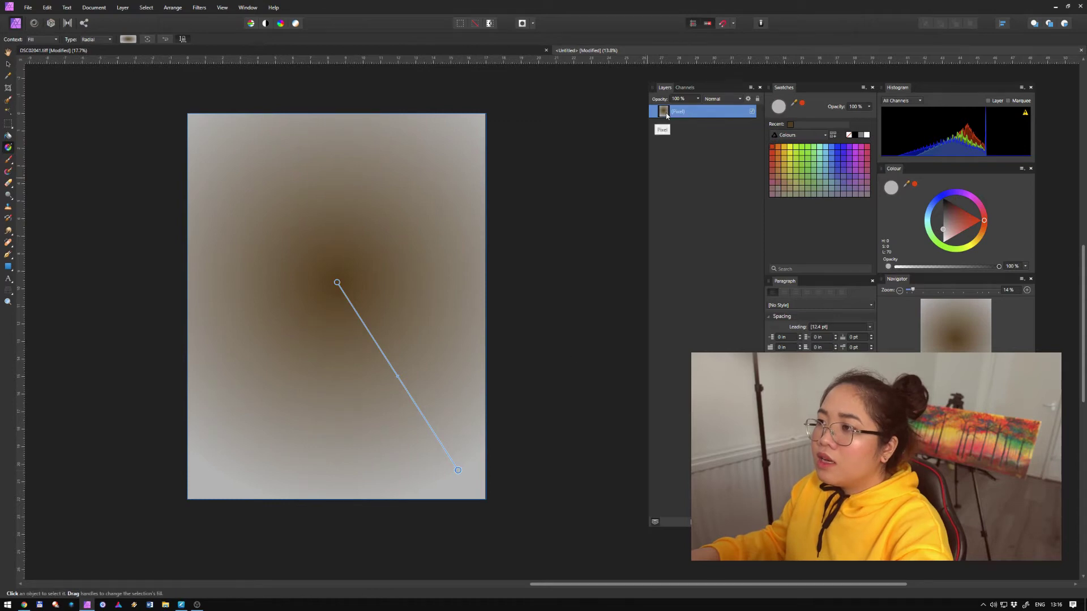
double_click(780, 107)
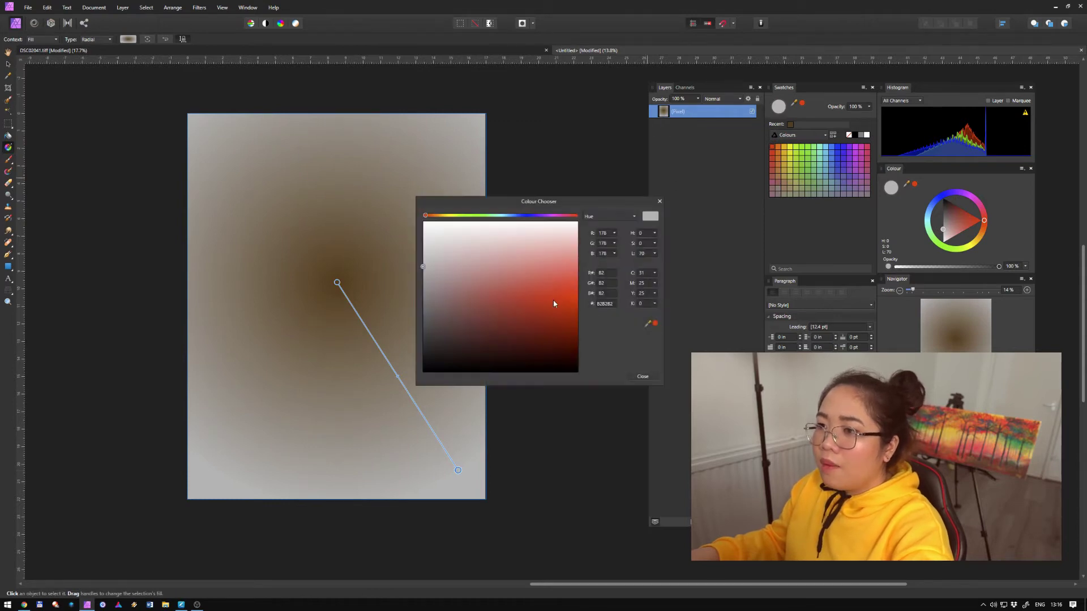
drag(437, 218, 436, 219)
drag(529, 344, 563, 352)
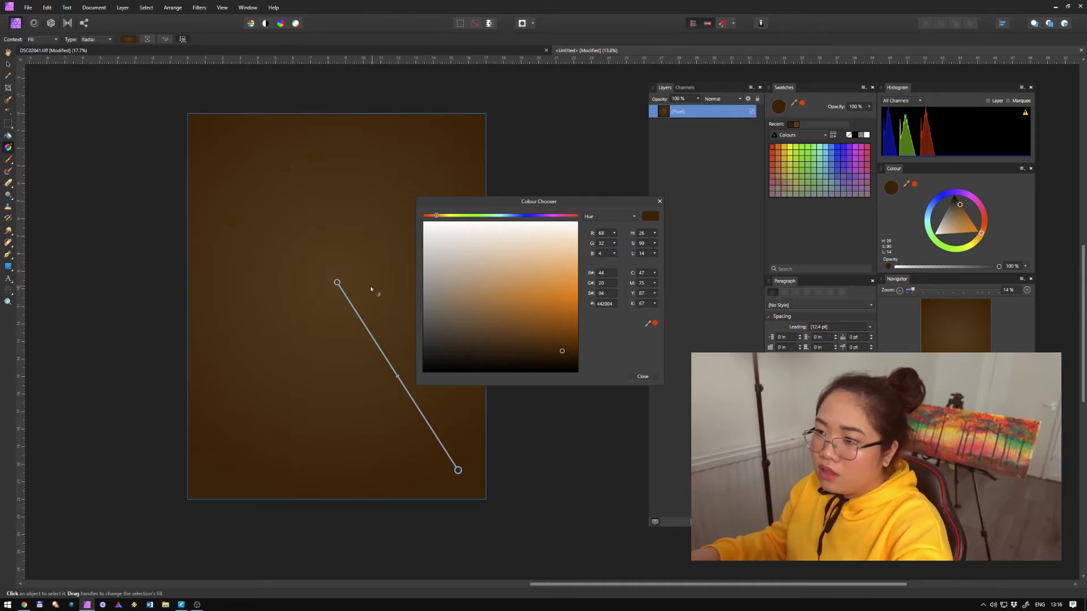
drag(563, 353, 544, 356)
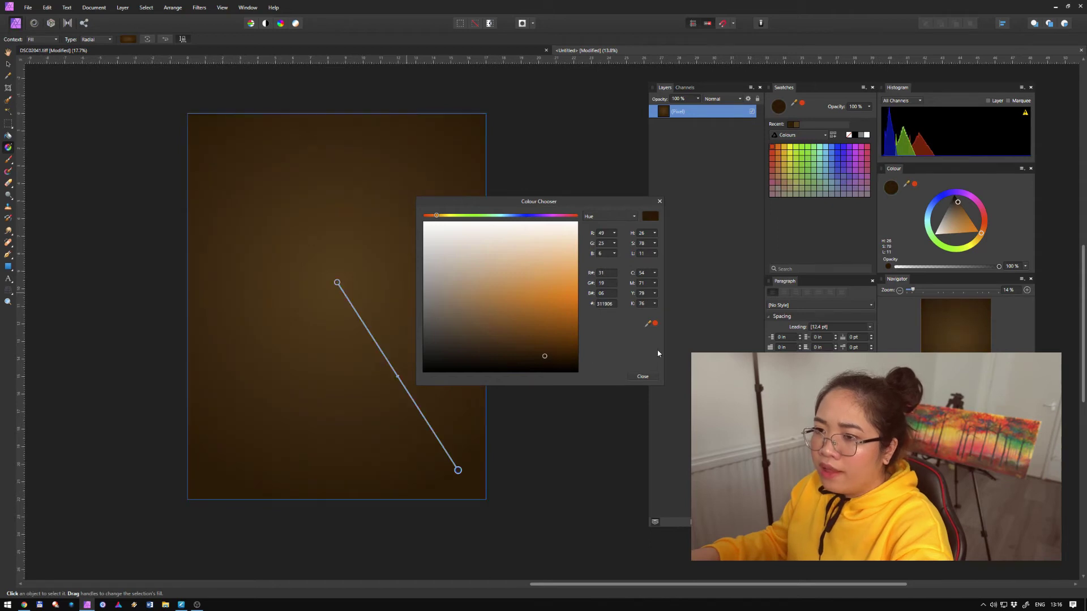
click(643, 376)
drag(459, 472, 477, 503)
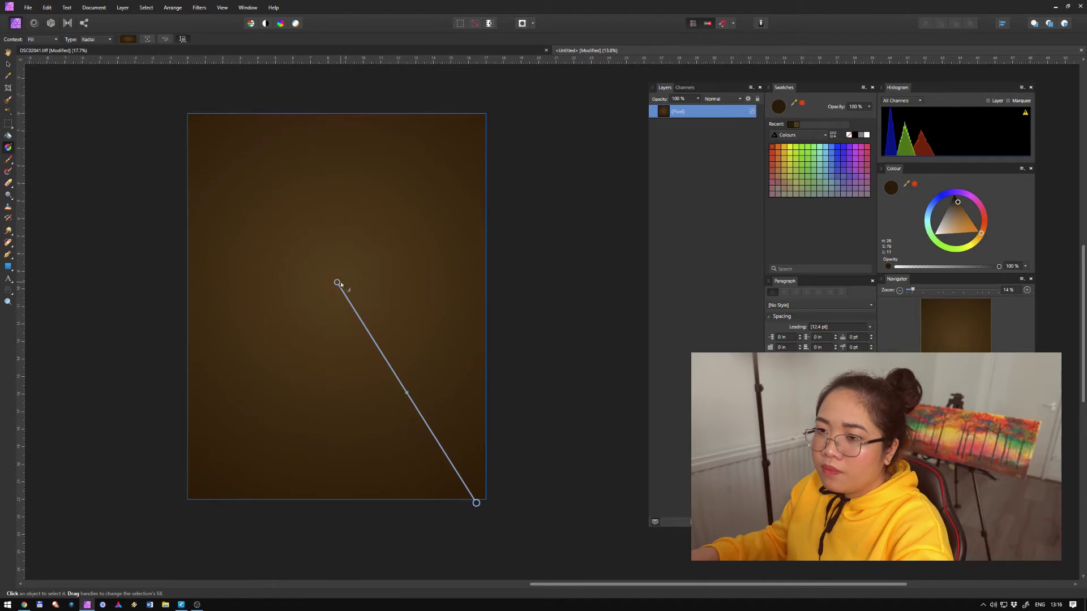
drag(338, 281, 339, 295)
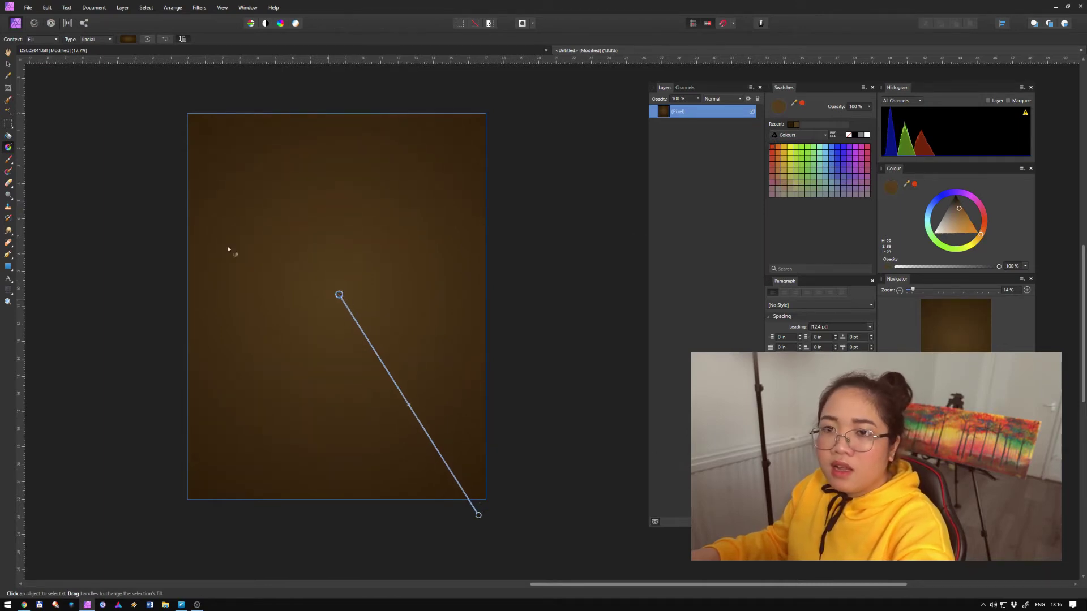
Add a new pixel layer above the gradient and choose a textured 72 px Gouaches brush for the Paint Brush tool
click(7, 159)
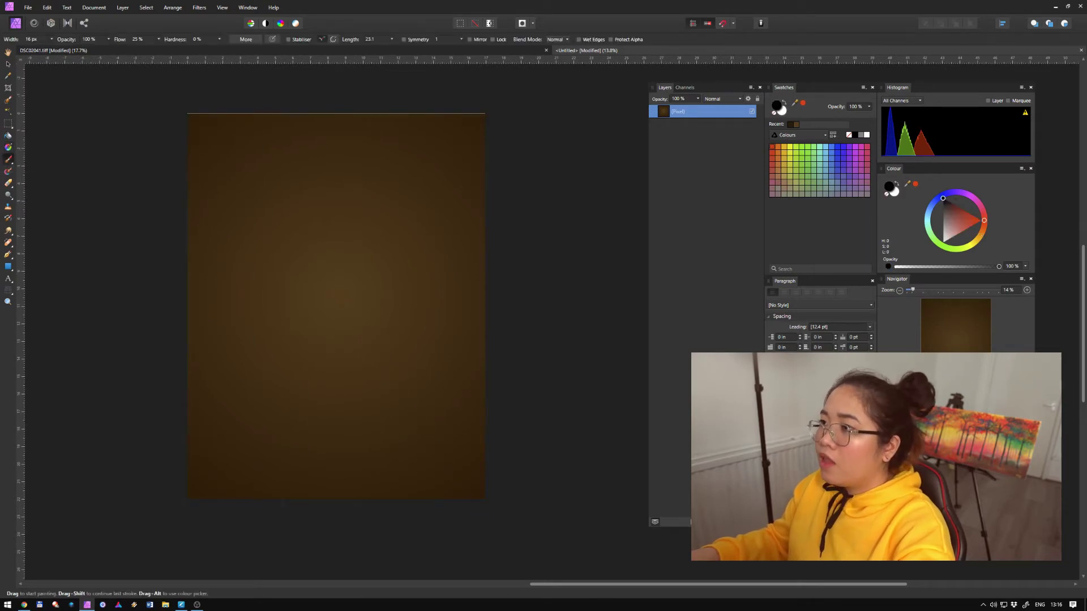
key(ctrl+shift+n)
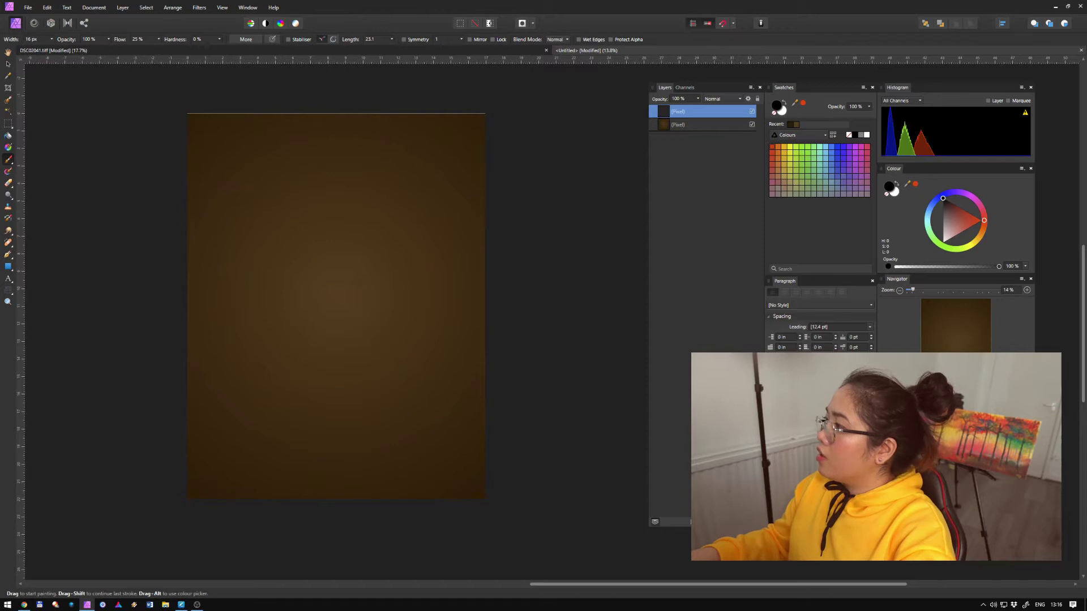
mouse_move(1086, 201)
mouse_down()
mouse_move(776, 203)
mouse_move(617, 156)
mouse_move(596, 125)
mouse_up()
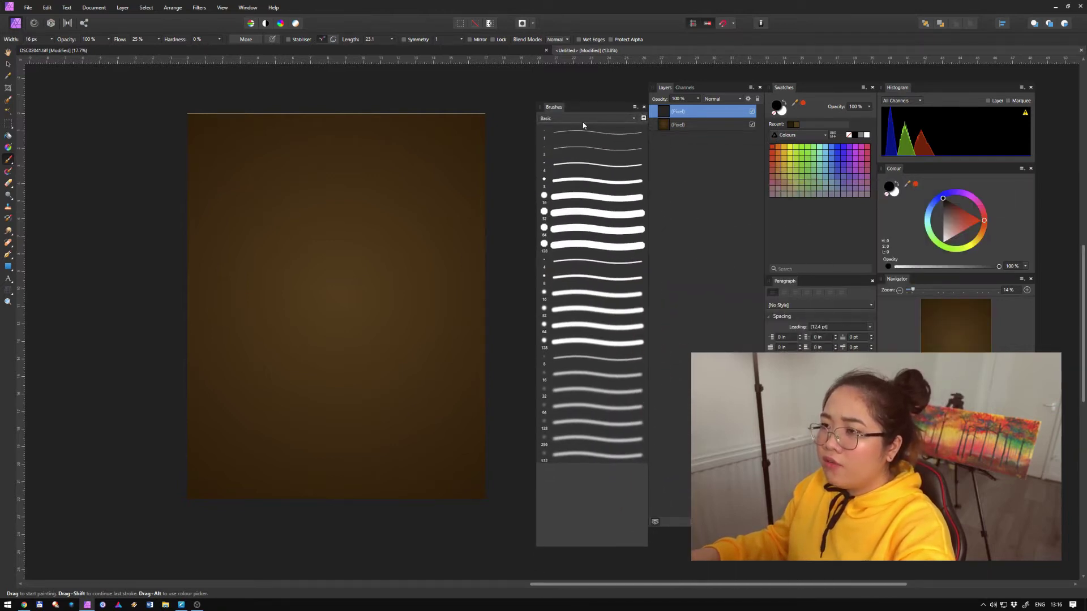
click(583, 120)
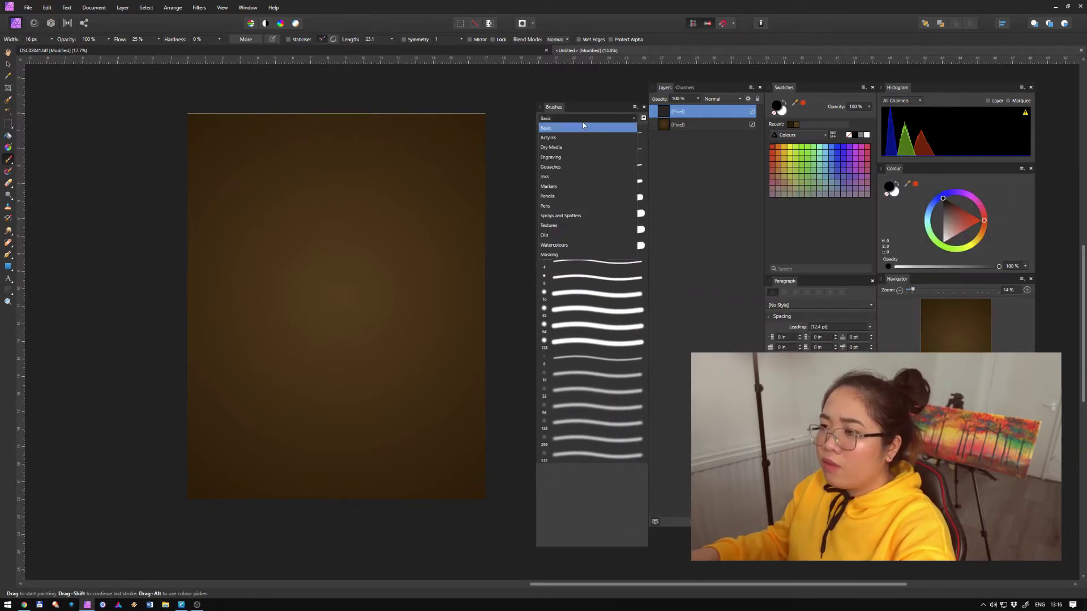
click(584, 170)
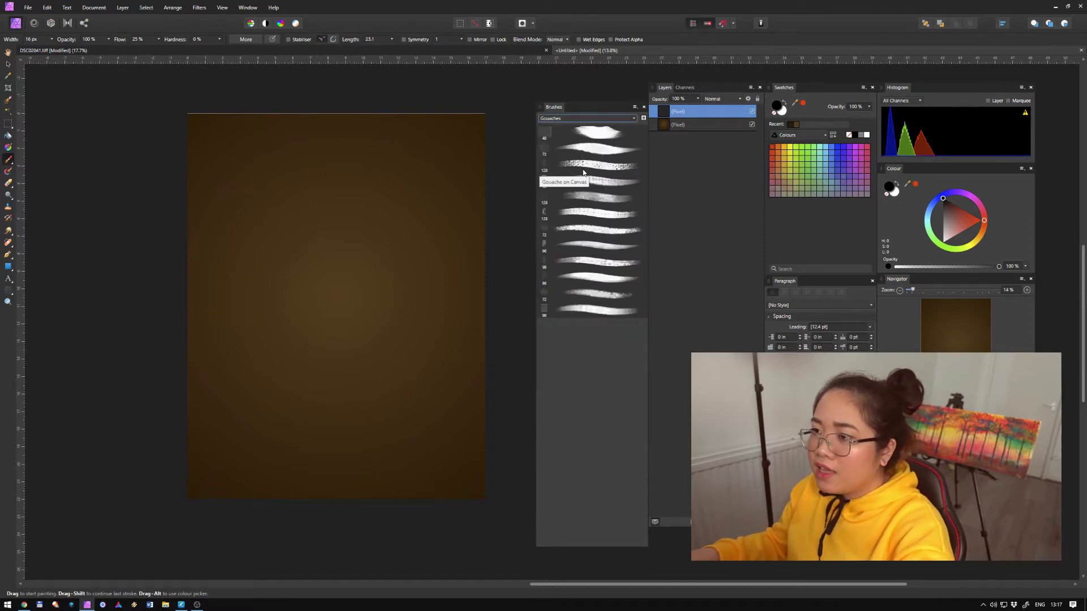
click(592, 295)
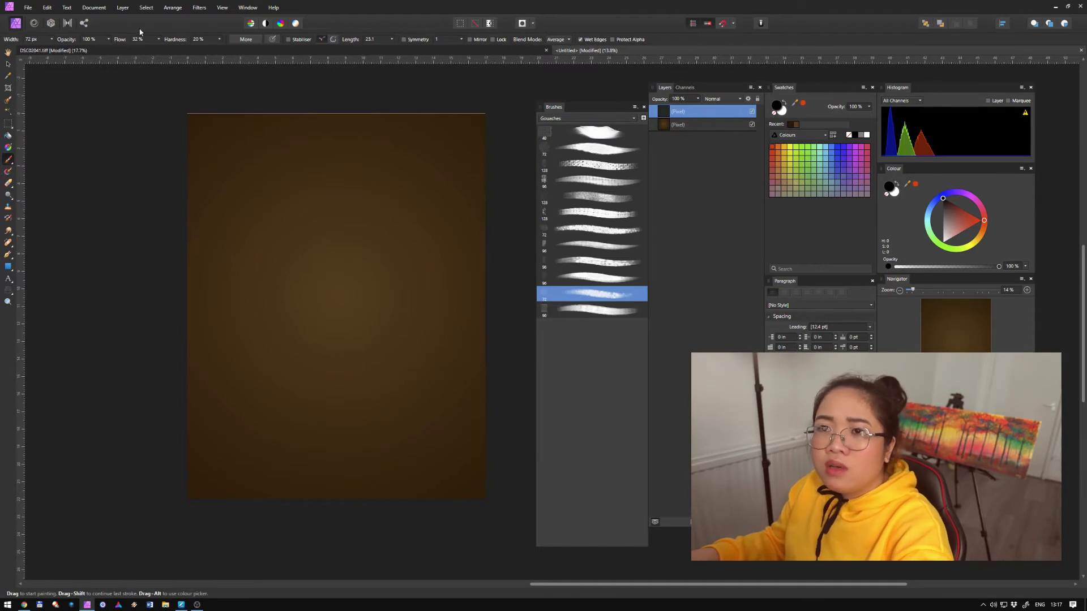
Give the brush 51% opacity and the recent very dark brown 311906, and enlarge it to about 2370 px
click(108, 41)
mouse_move(83, 50)
mouse_down()
mouse_move(74, 51)
mouse_move(85, 50)
mouse_up()
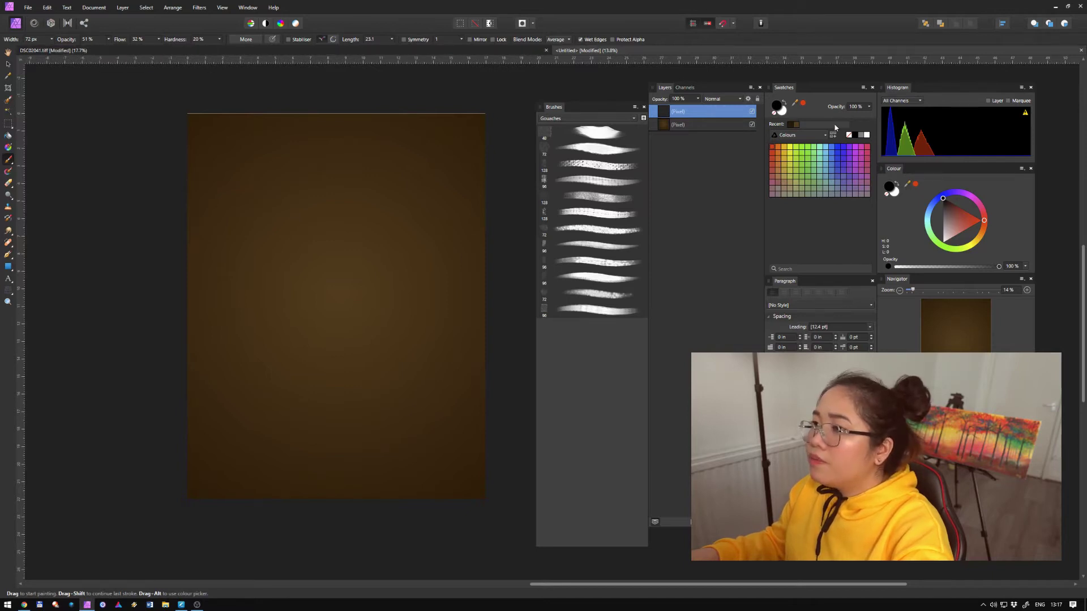
click(791, 125)
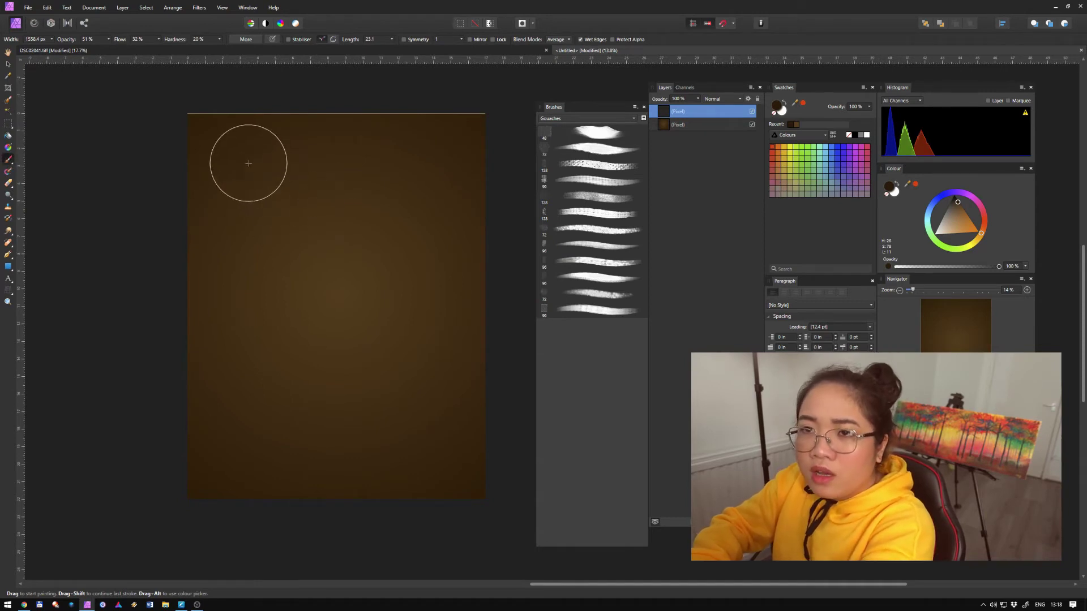
key(bracketright)
key(bracketright)
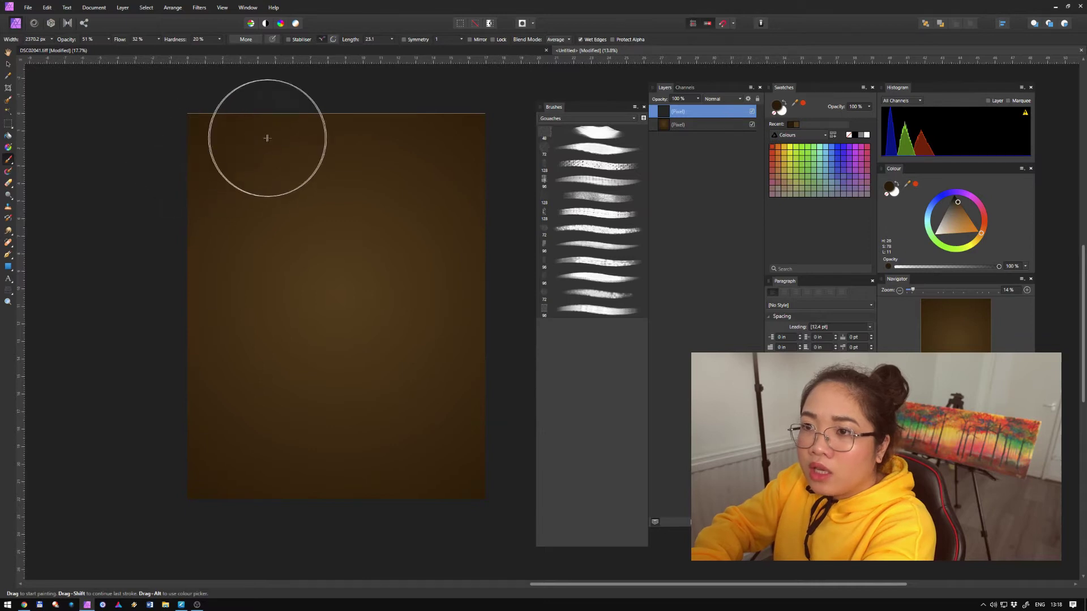
Lower the brush opacity to 38%
click(109, 40)
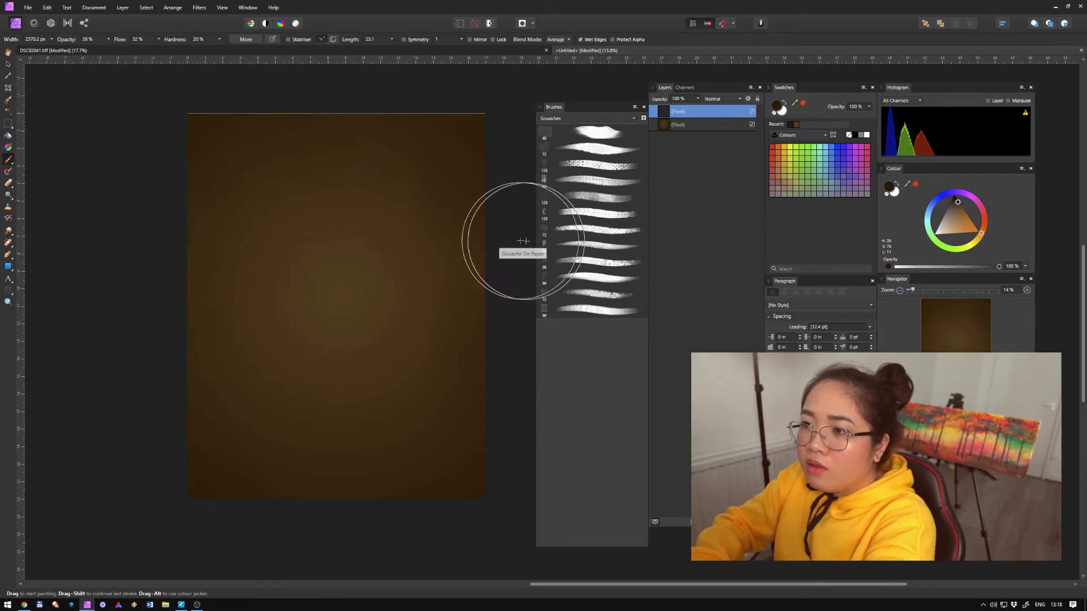
scroll(413, 166, up, 3)
scroll(412, 170, up, 5)
scroll(242, 310, down, 8)
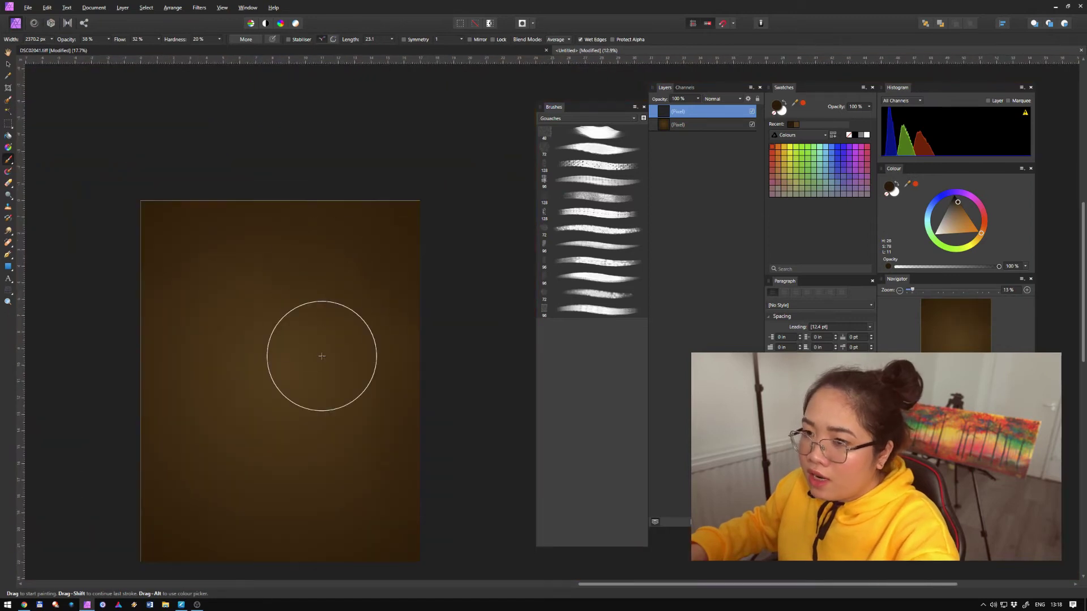
Paint soft dark brown gouache strokes over the backdrop, resizing the brush to about 1455 px and up to about 2214 px
scroll(321, 357, down, 2)
scroll(280, 265, up, 2)
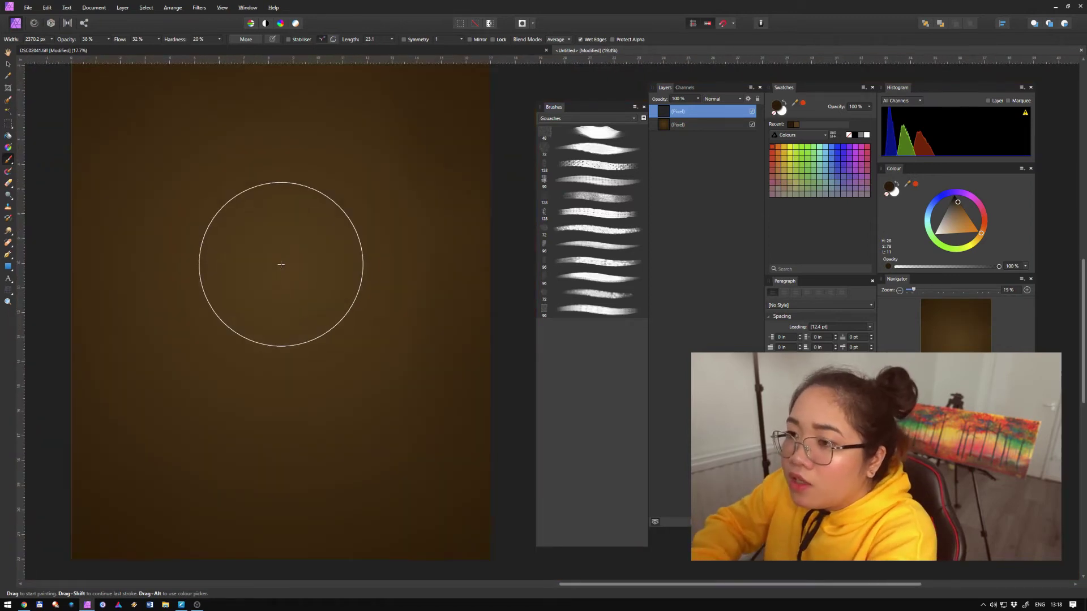
key(bracketleft)
key(bracketleft)
key(bracketleft)
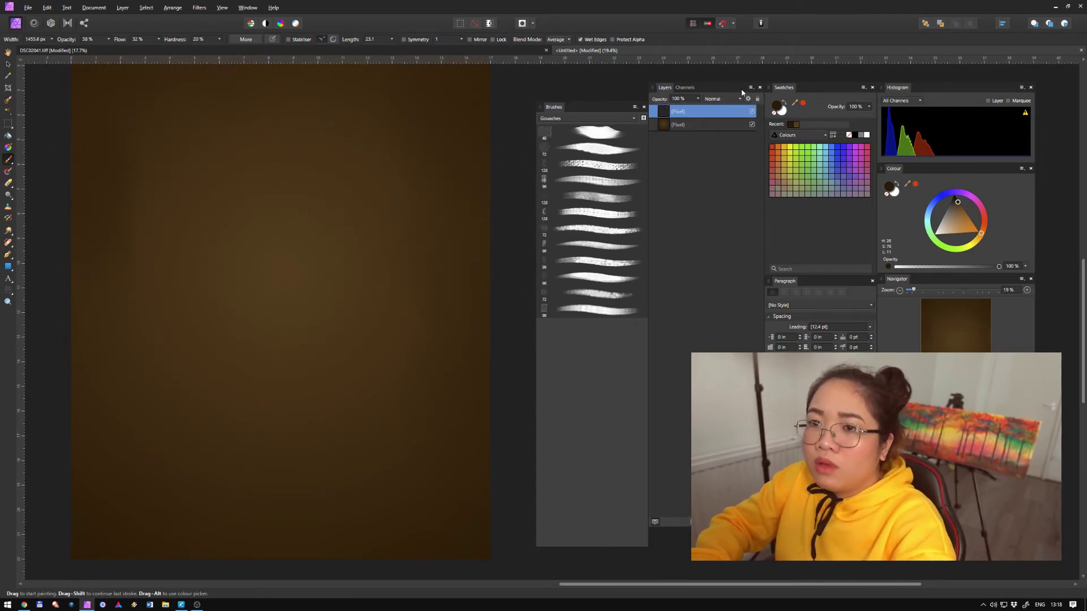
drag(164, 236, 164, 236)
scroll(212, 264, down, 1)
key(bracketright)
key(bracketright)
key(bracketright)
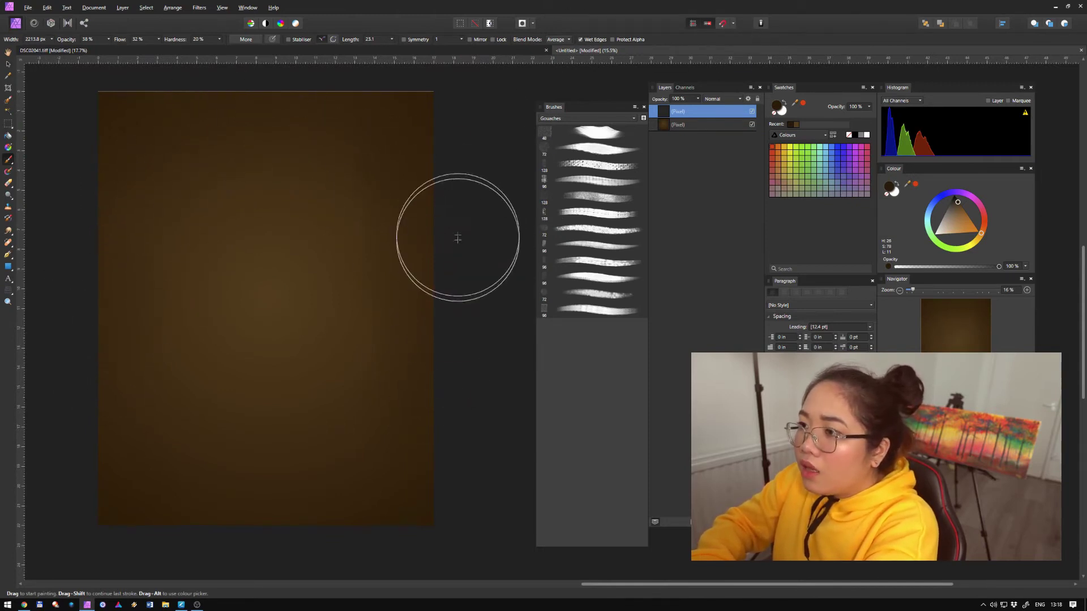
Choose the first 320 px brush of the Textures category and add a new pixel layer on top
click(606, 119)
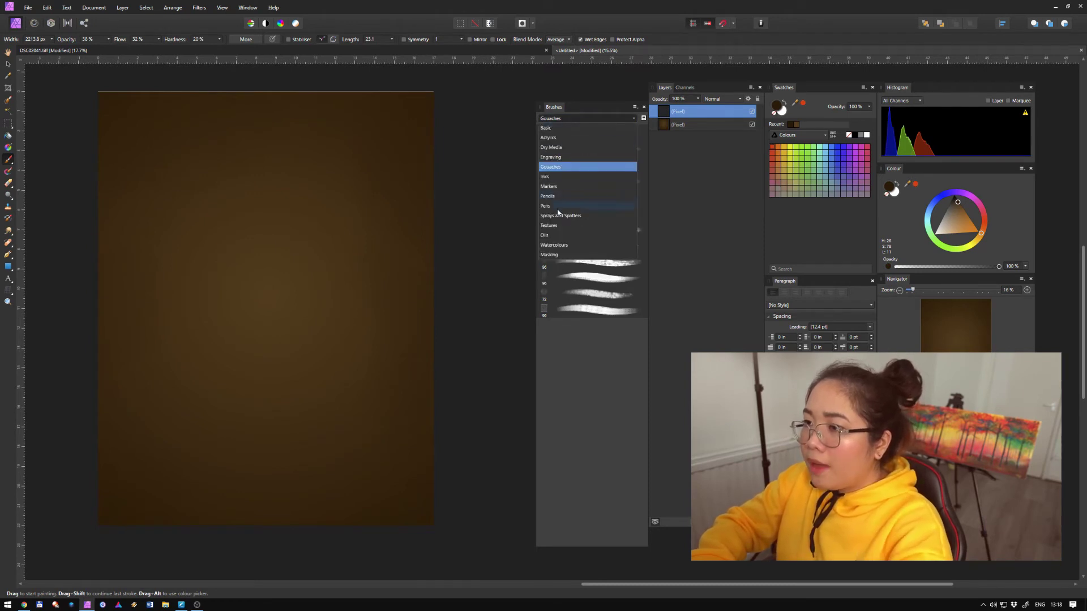
click(569, 226)
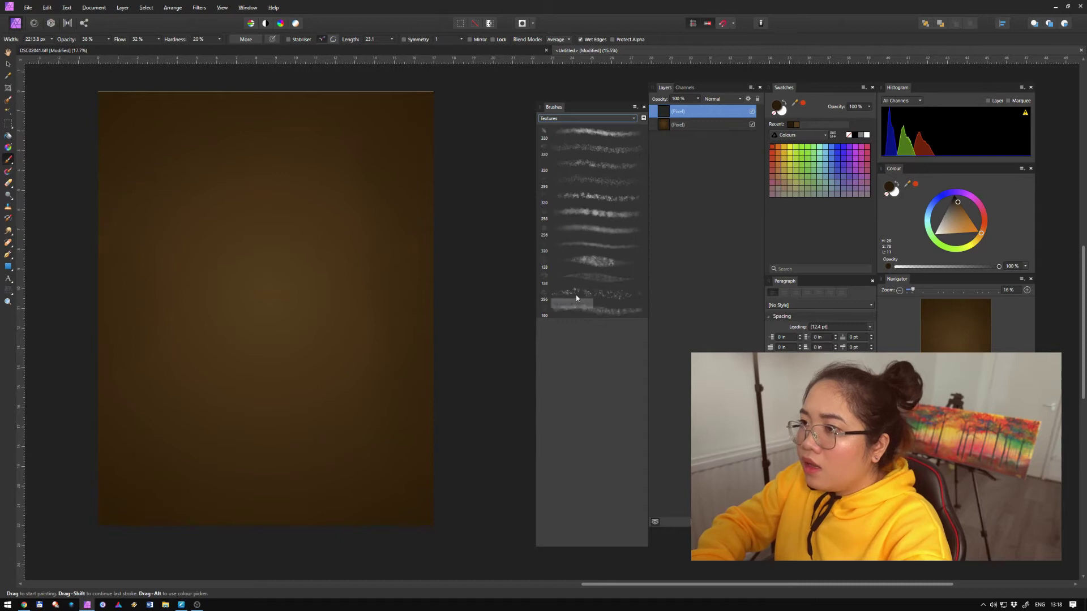
click(617, 134)
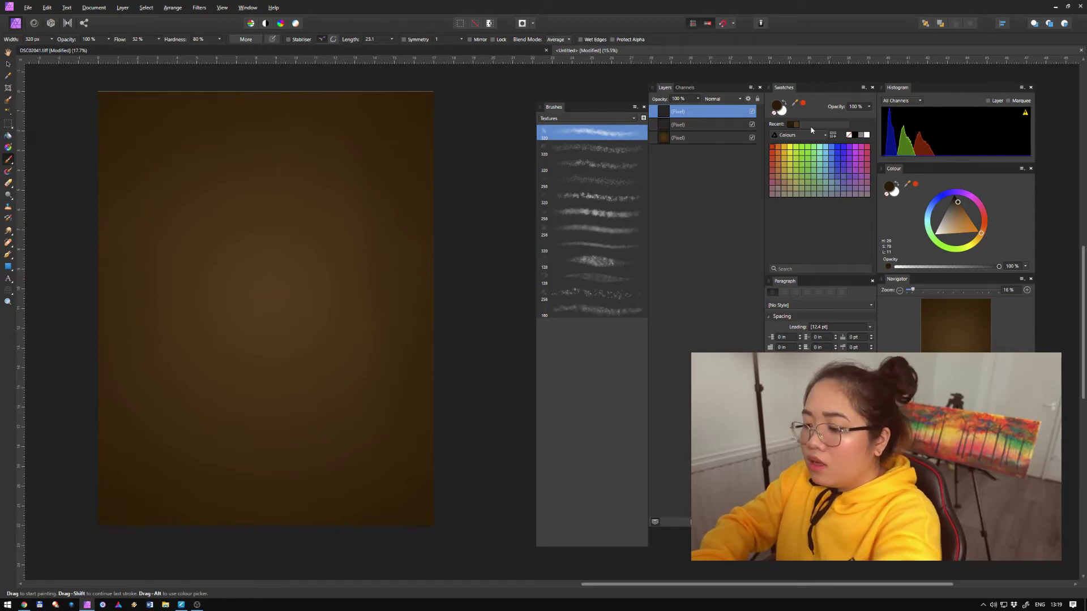
Lower the brush opacity to 52%, enlarge it to about 1712 px and paint dark texture around the backdrop's lower area
key(bracketright)
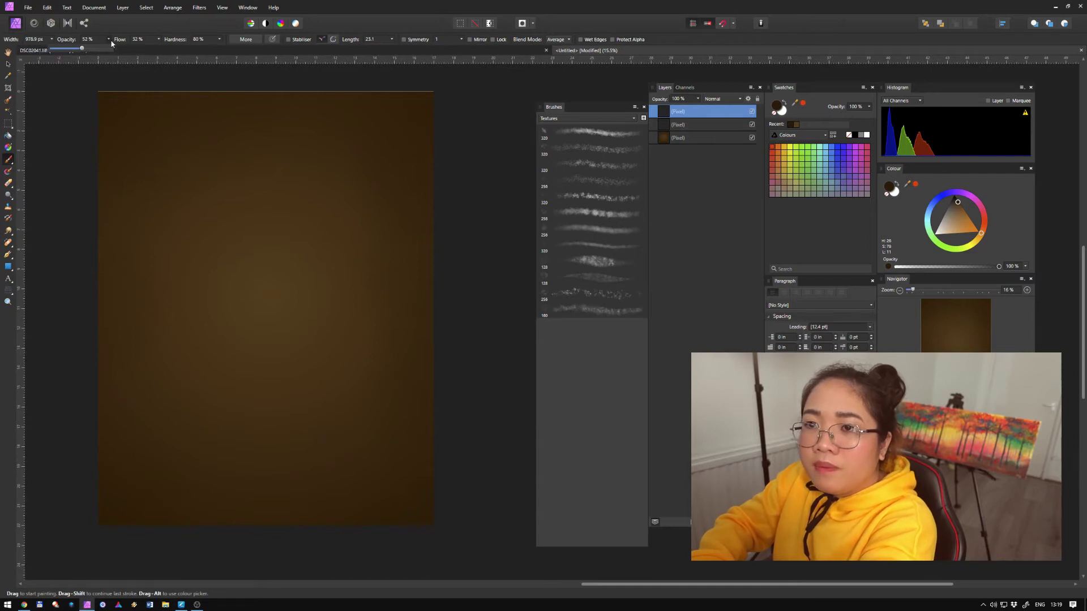
key(bracketright)
key(bracketright)
key(bracketright)
key(bracketright)
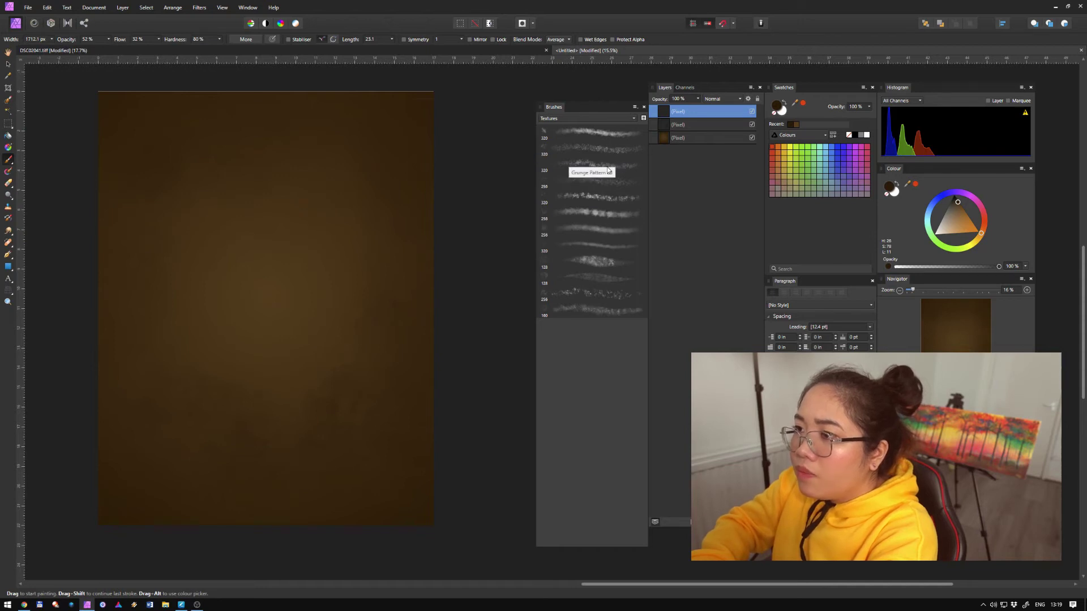
Choose the 256 px Textures brush with 48% flow and enlarge it to about 1575 px
click(611, 215)
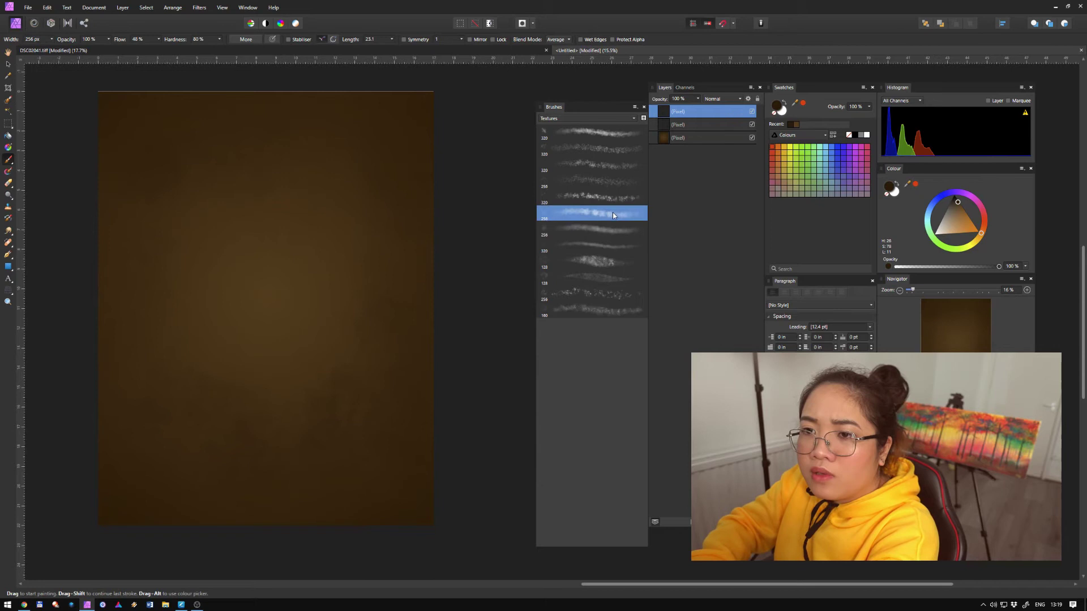
key(bracketright)
key(bracketright)
key(bracketright)
key(bracketright)
key(bracketright)
key(bracketright)
key(bracketright)
key(bracketright)
key(bracketright)
key(bracketright)
key(bracketright)
key(bracketright)
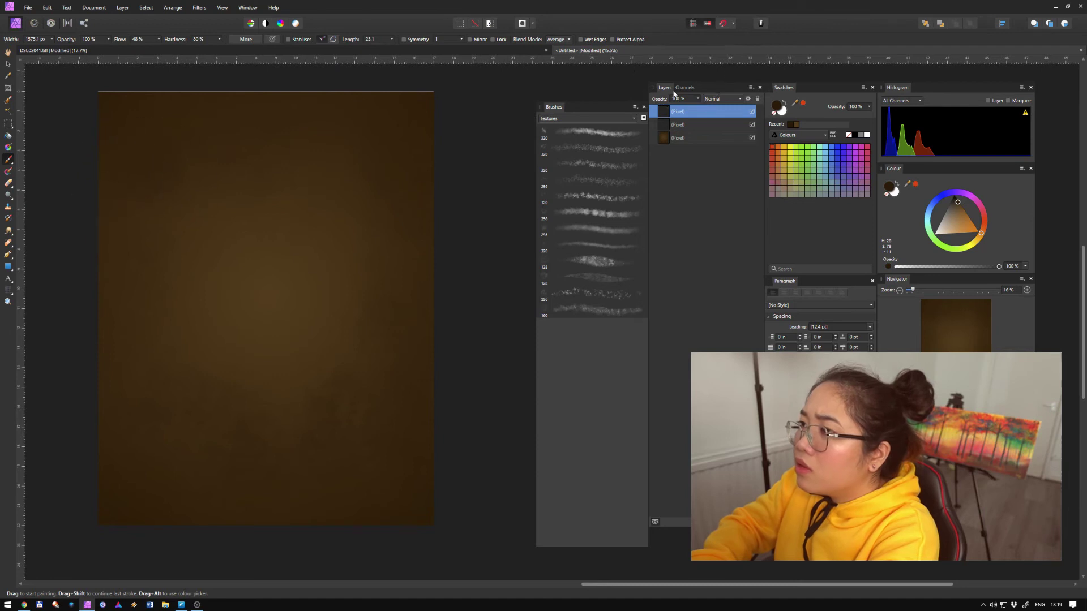
Set the brush colour to the dark brown 301602 and paint textured strokes about 1505 px wide across the backdrop
double_click(780, 107)
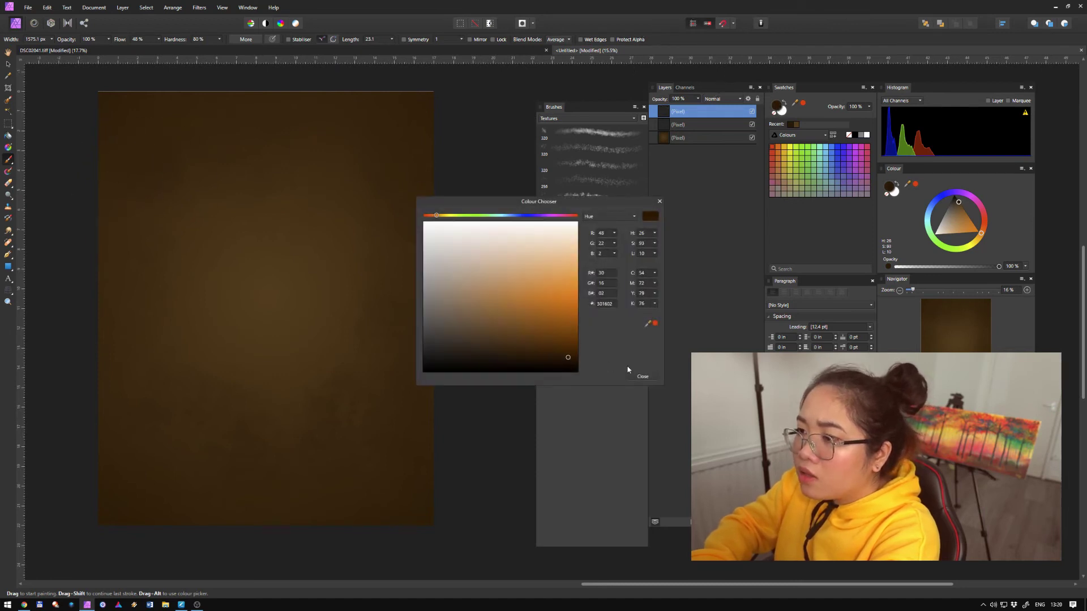
click(643, 376)
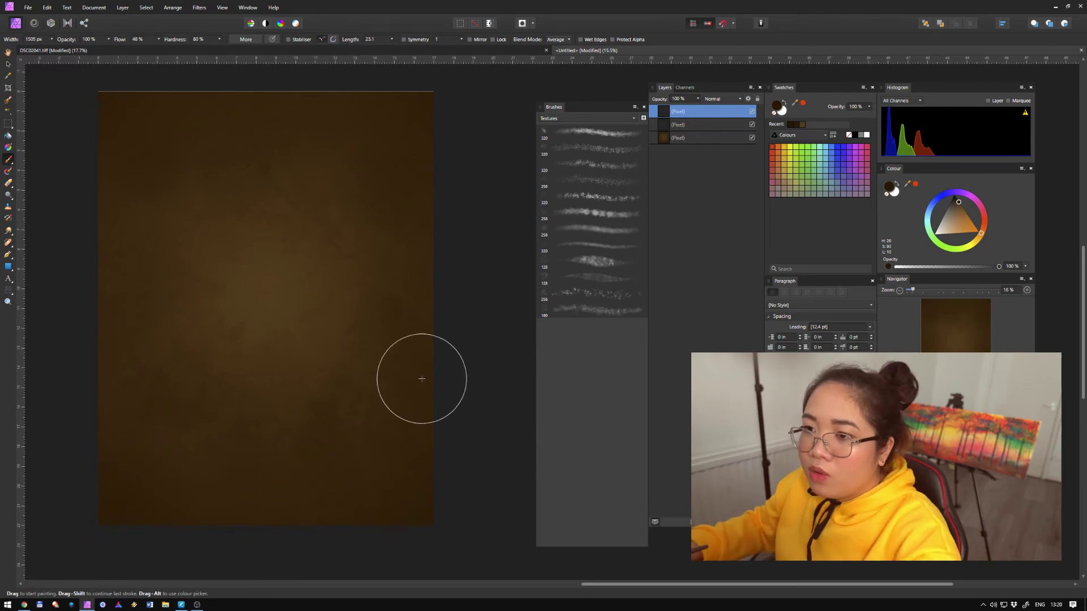
scroll(369, 189, up, 3)
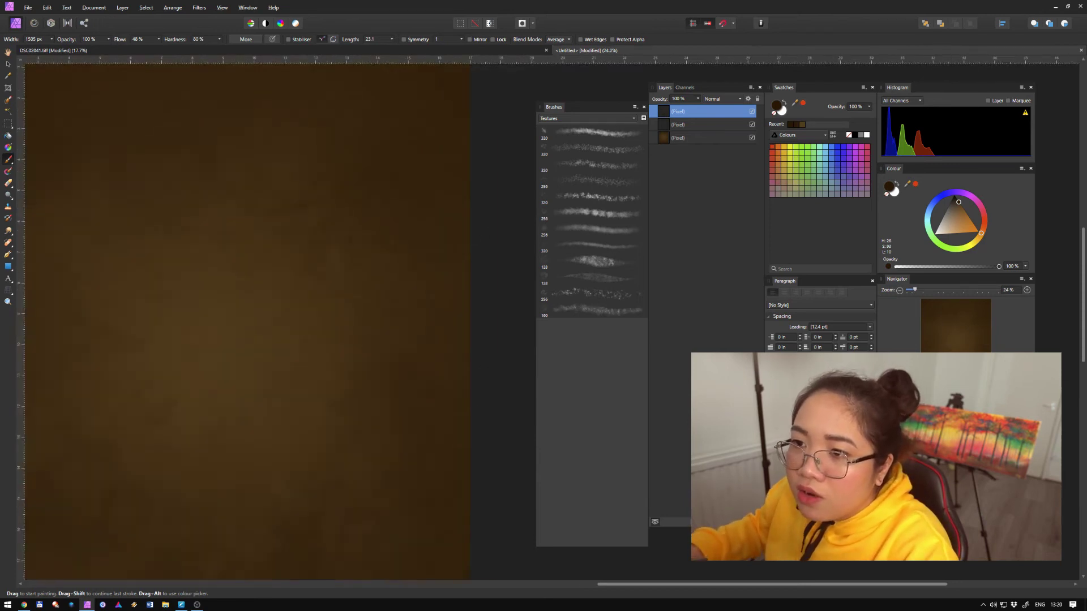
mouse_move(255, 274)
mouse_down()
mouse_move(372, 332)
mouse_move(349, 259)
mouse_up()
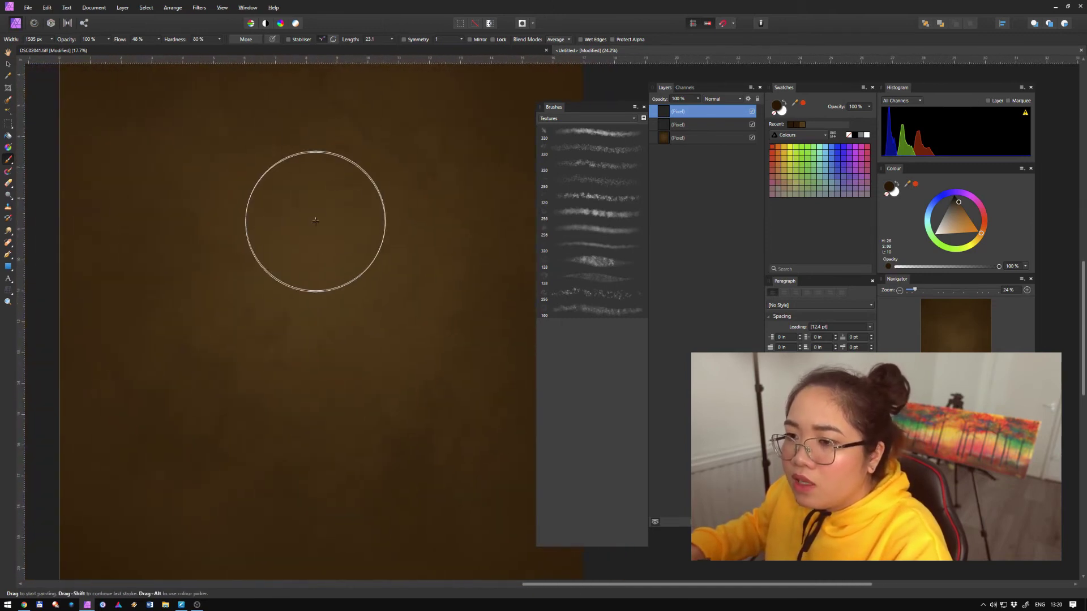
scroll(368, 233, down, 2)
scroll(476, 210, up, 2)
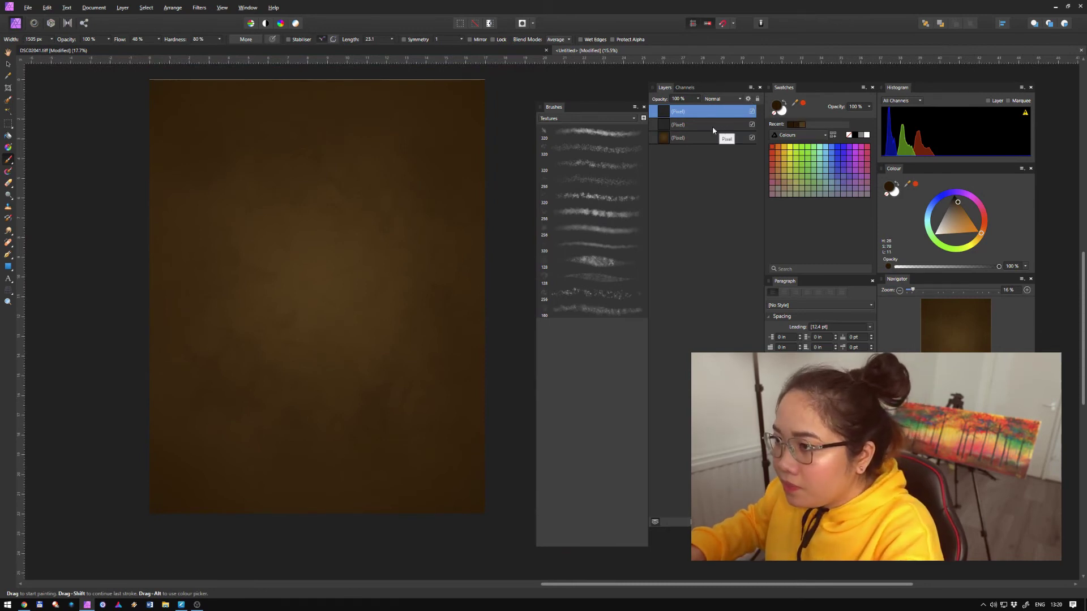
Switch to the 128 px Textures brush with 12% flow, enlarge it to about 1548 px and paint subtle texture on the backdrop
click(605, 215)
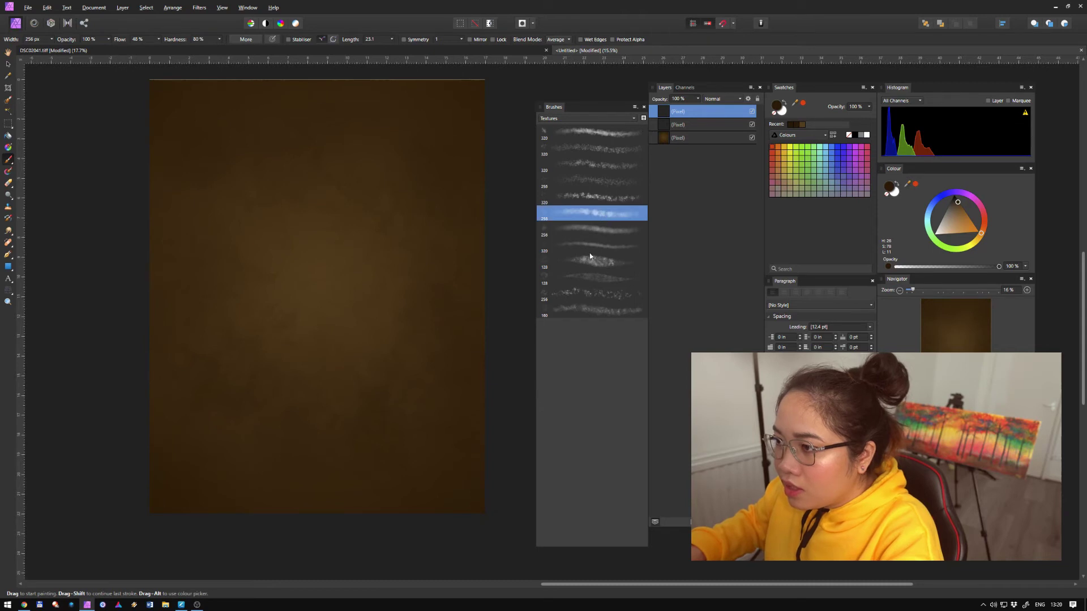
click(609, 260)
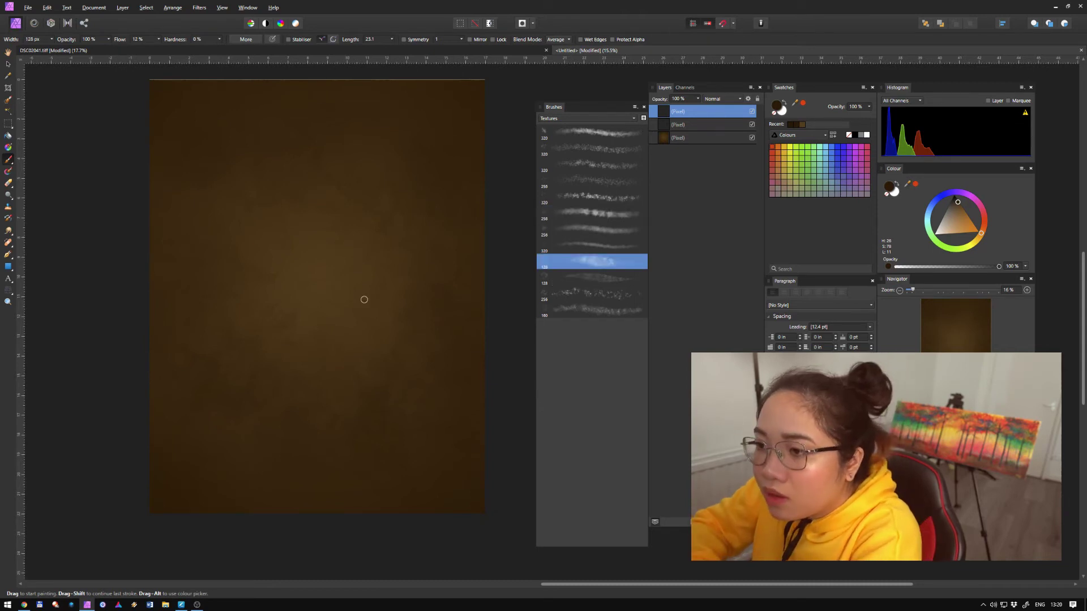
key(bracketright)
key(bracketright)
key(bracketright)
key(bracketright)
key(bracketright)
key(bracketleft)
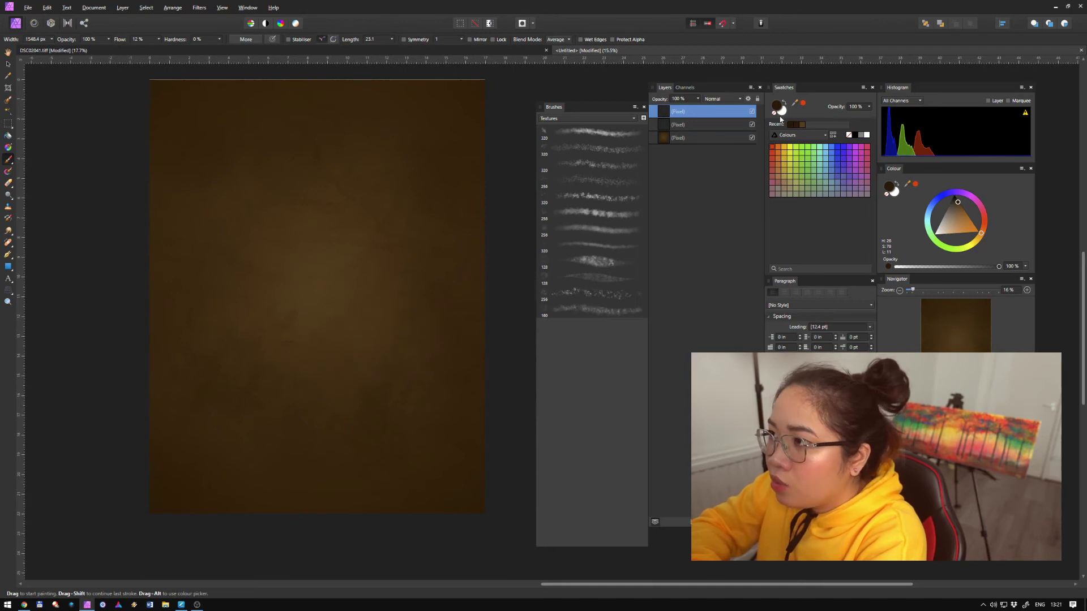
Set the secondary colour to a recent dark brown, enlarge the brush to about 2048 px and paint over the backdrop's lighter centre
click(781, 112)
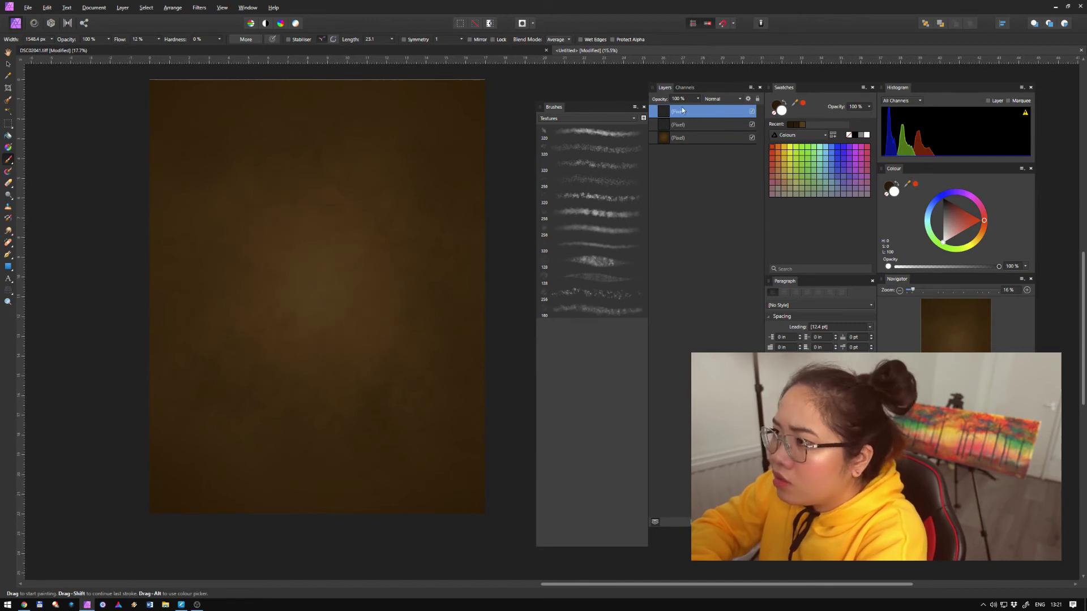
click(797, 126)
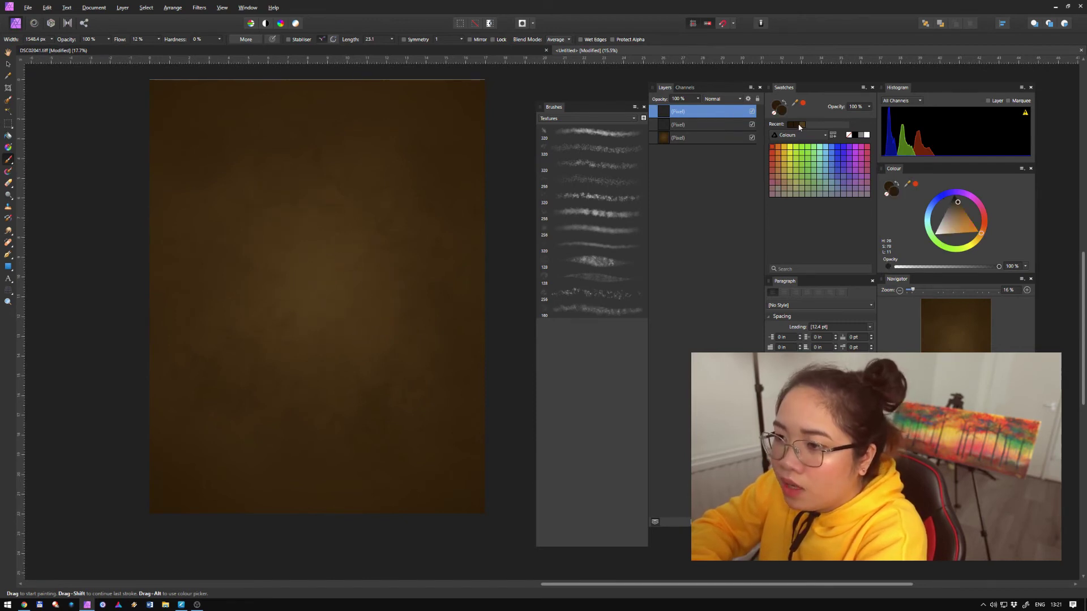
key(bracketright)
mouse_move(358, 311)
mouse_down()
mouse_move(320, 310)
mouse_move(326, 264)
mouse_move(323, 304)
mouse_move(276, 356)
mouse_move(433, 404)
mouse_move(442, 294)
mouse_move(429, 224)
mouse_move(478, 289)
mouse_move(411, 366)
mouse_move(437, 270)
mouse_move(412, 153)
mouse_move(428, 166)
mouse_move(355, 132)
mouse_move(290, 133)
mouse_move(429, 124)
mouse_move(181, 145)
mouse_move(175, 295)
mouse_move(233, 361)
mouse_up()
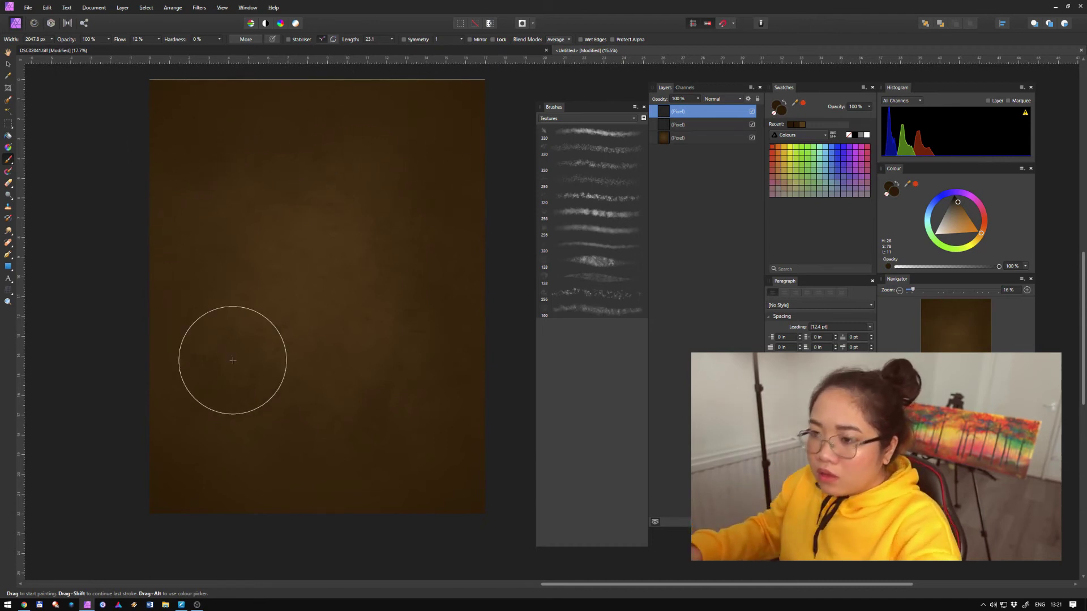
scroll(494, 241, up, 4)
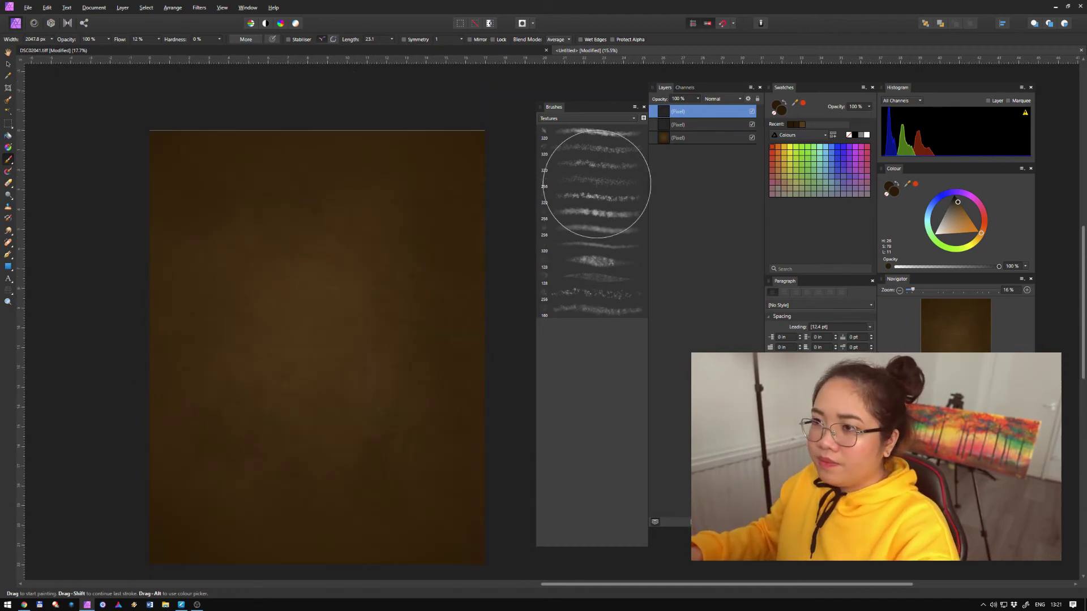
scroll(440, 180, down, 3)
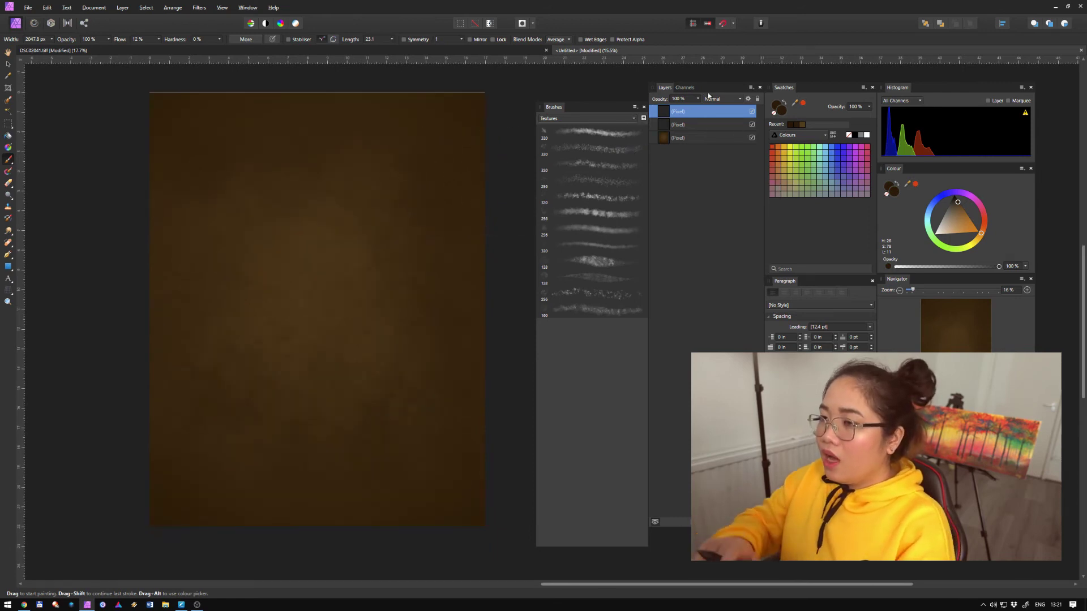
Move the floating panels away from the canvas and flatten the backdrop document into a single layer
mouse_move(623, 110)
mouse_down()
mouse_move(1053, 136)
mouse_move(932, 182)
mouse_move(947, 191)
mouse_move(960, 172)
mouse_move(1046, 276)
mouse_move(1086, 277)
mouse_up()
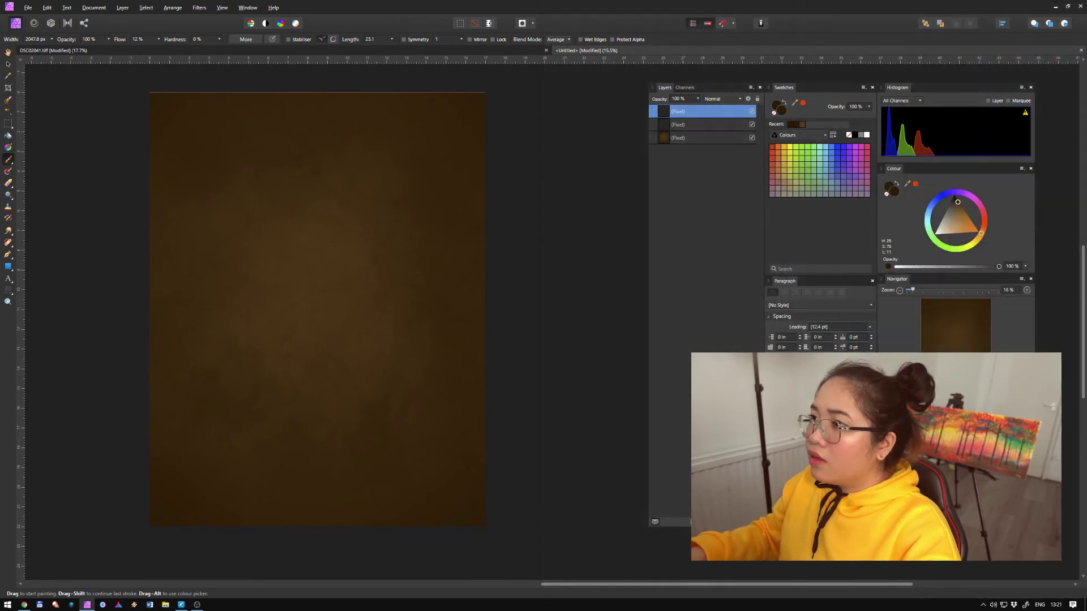
drag(731, 86, 939, 149)
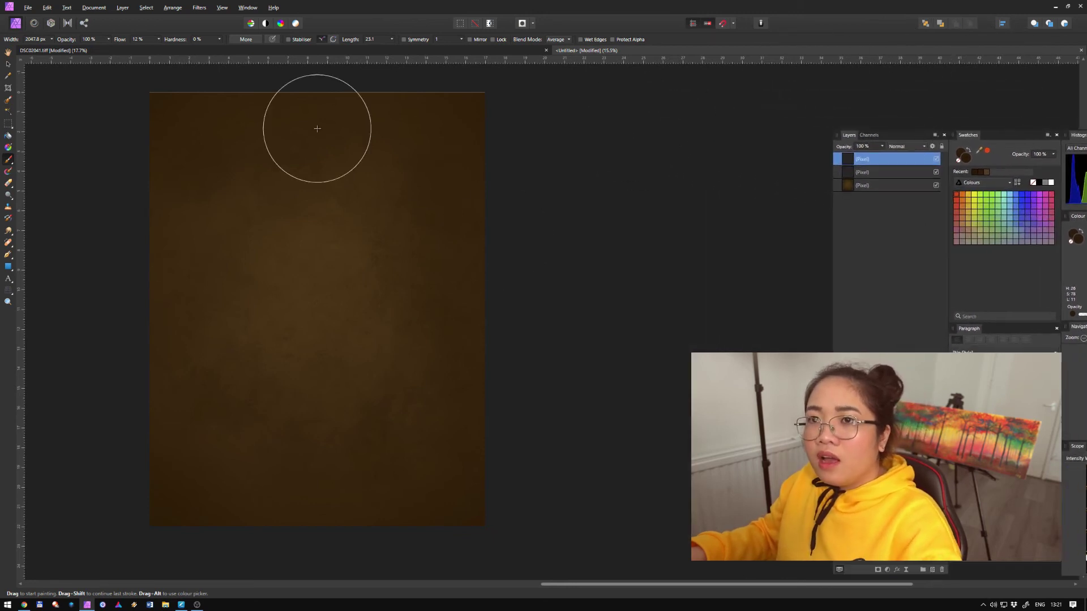
click(106, 12)
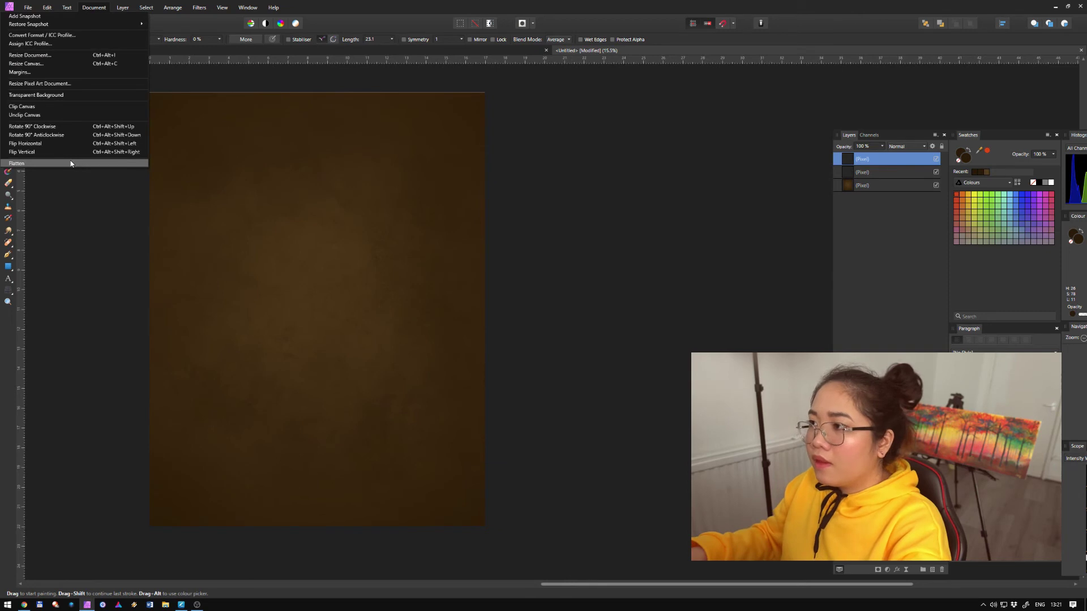
click(82, 163)
Copy the flattened backdrop into the DSC02041.tiff photo, then scale and position it to cover the whole picture
click(8, 64)
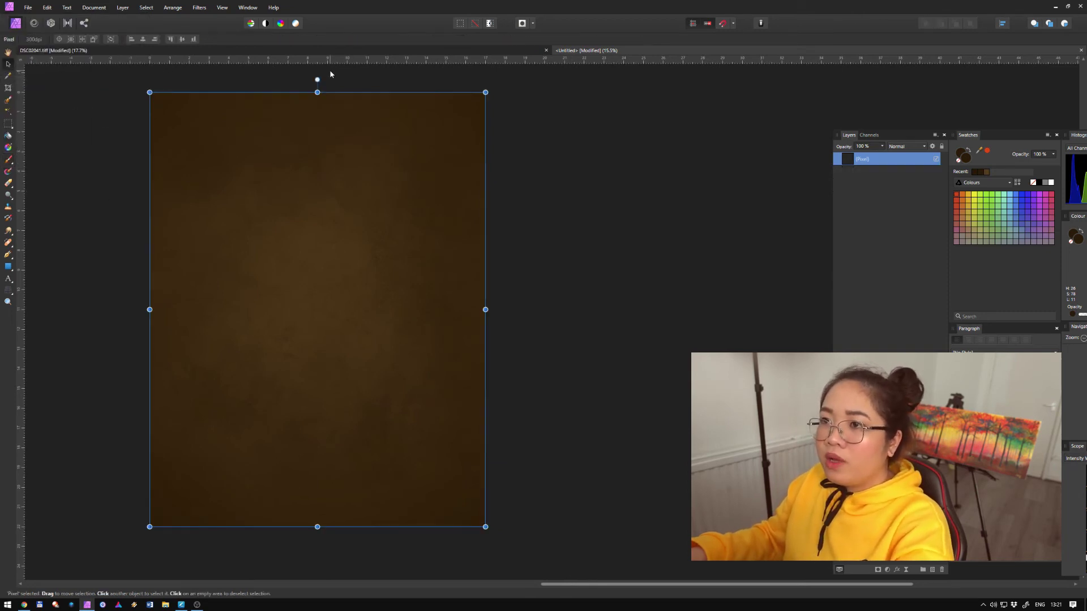
click(260, 51)
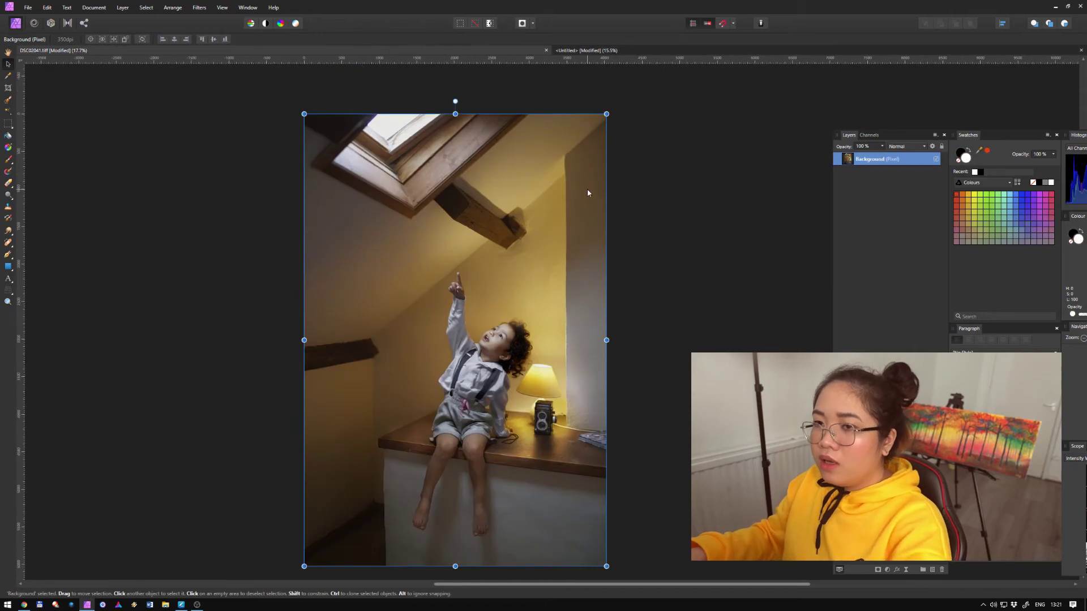
key(ctrl+v)
scroll(216, 224, down, 3)
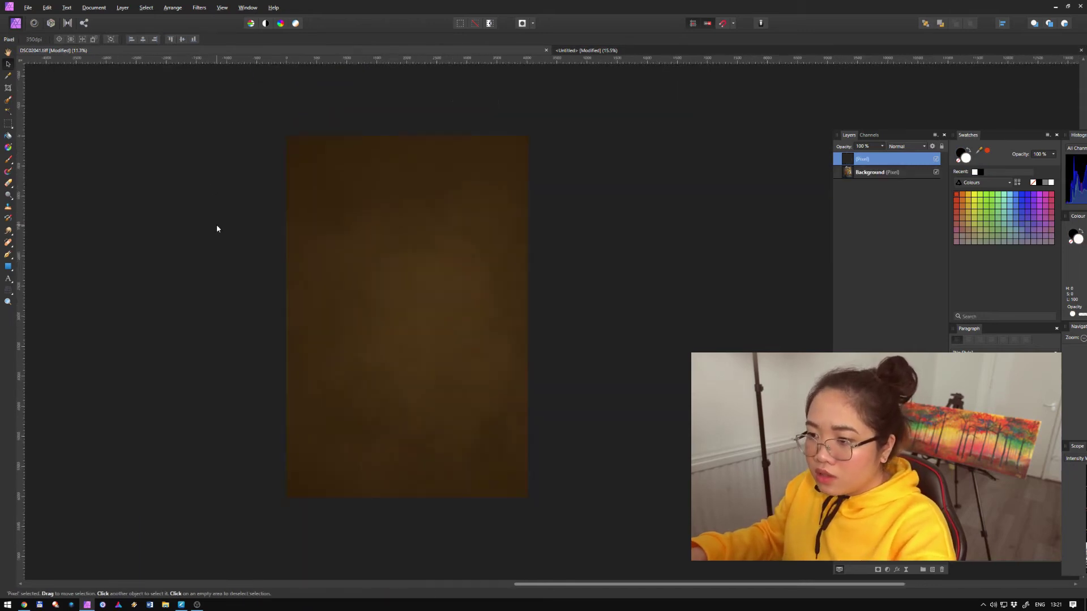
drag(518, 471, 499, 447)
drag(458, 377, 447, 378)
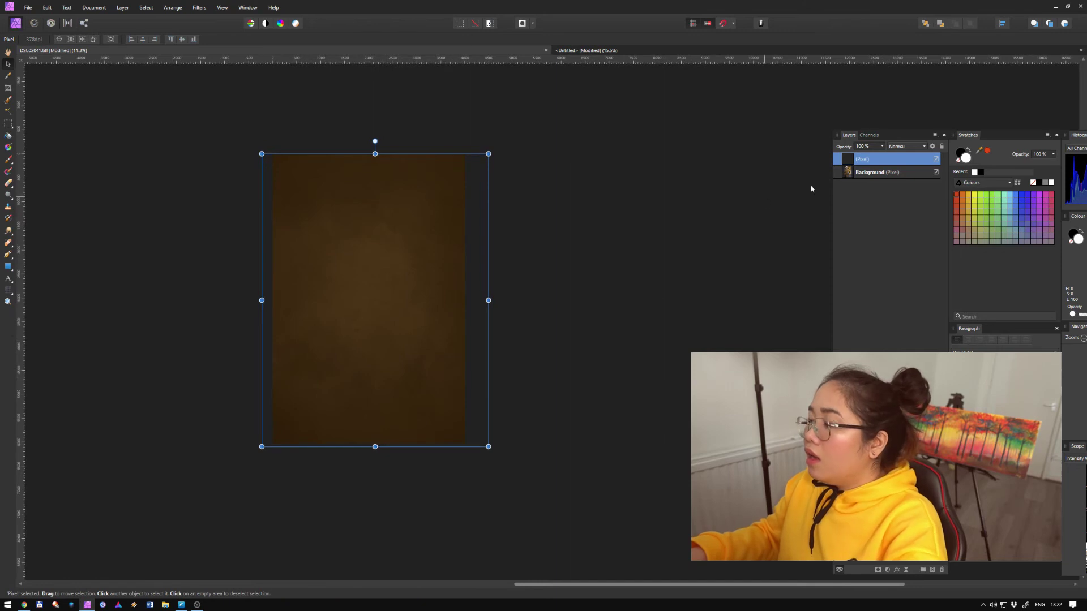
Set the texture layer's blend mode to Soft Light over the photo and add a mask to it
click(924, 146)
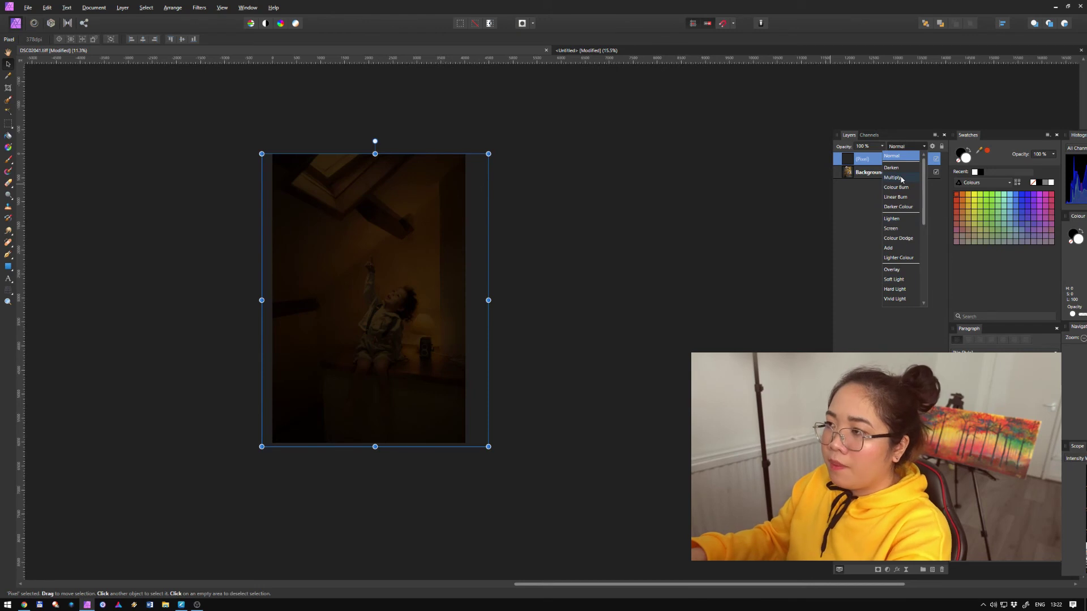
click(894, 280)
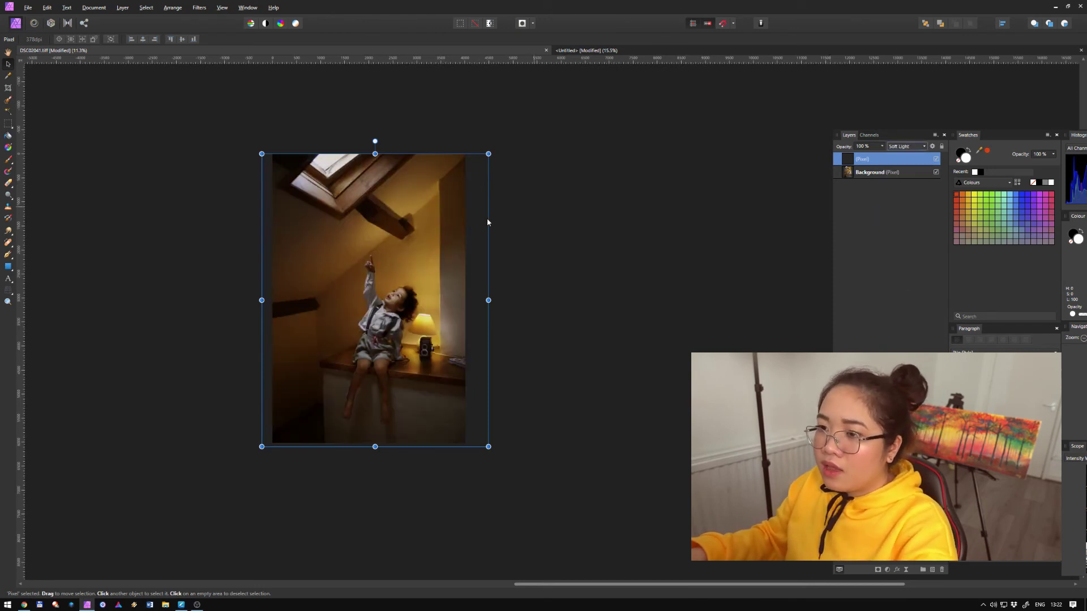
scroll(338, 278, up, 4)
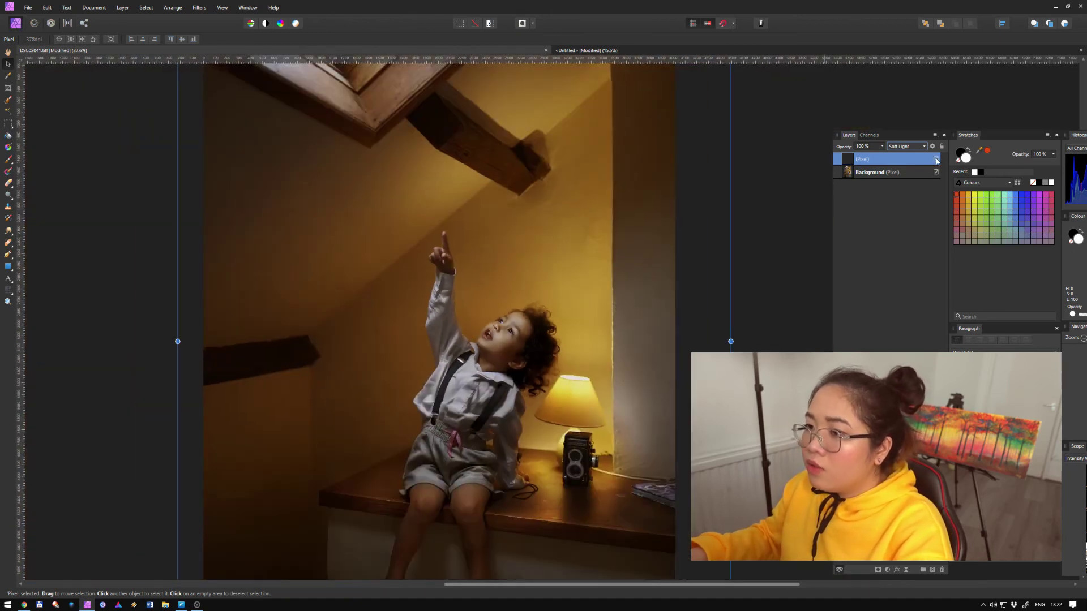
click(937, 160)
click(936, 160)
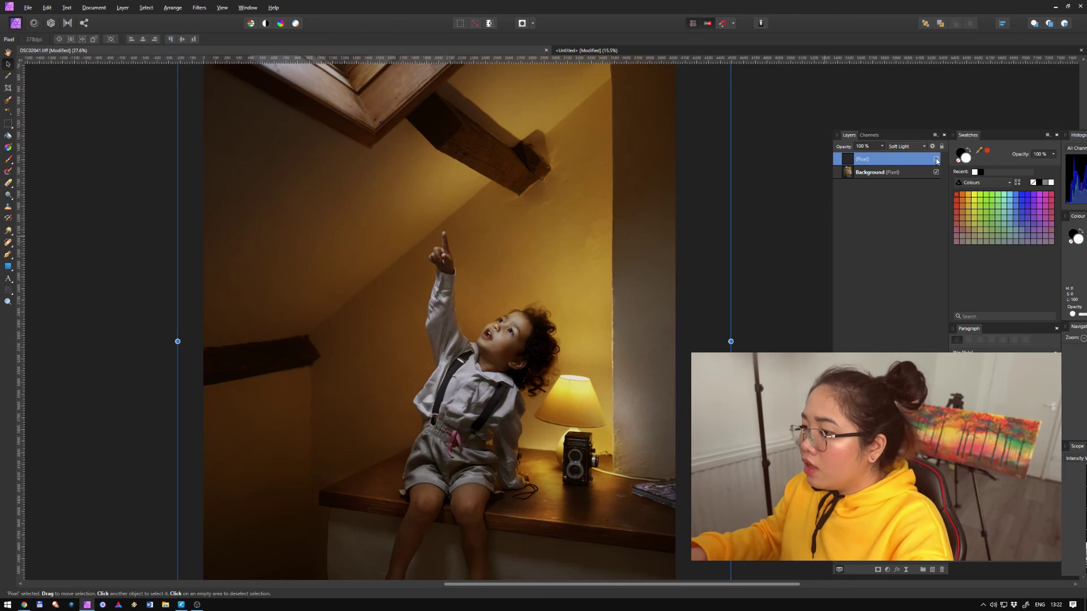
click(878, 570)
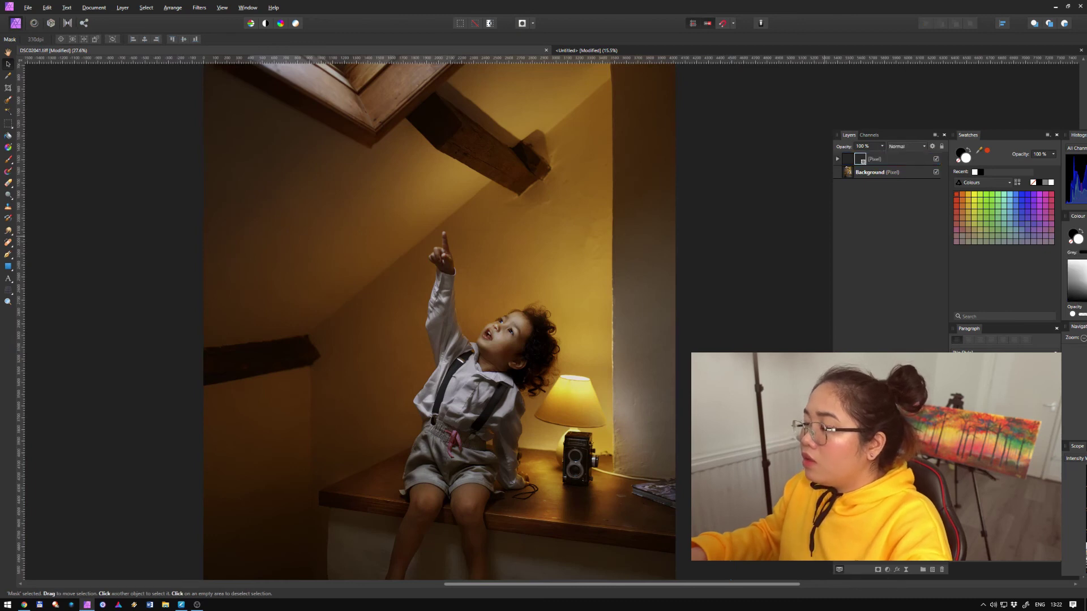
Select the texture layer's mask and paint black over the child's face and hair with a soft brush at 53% opacity
click(837, 160)
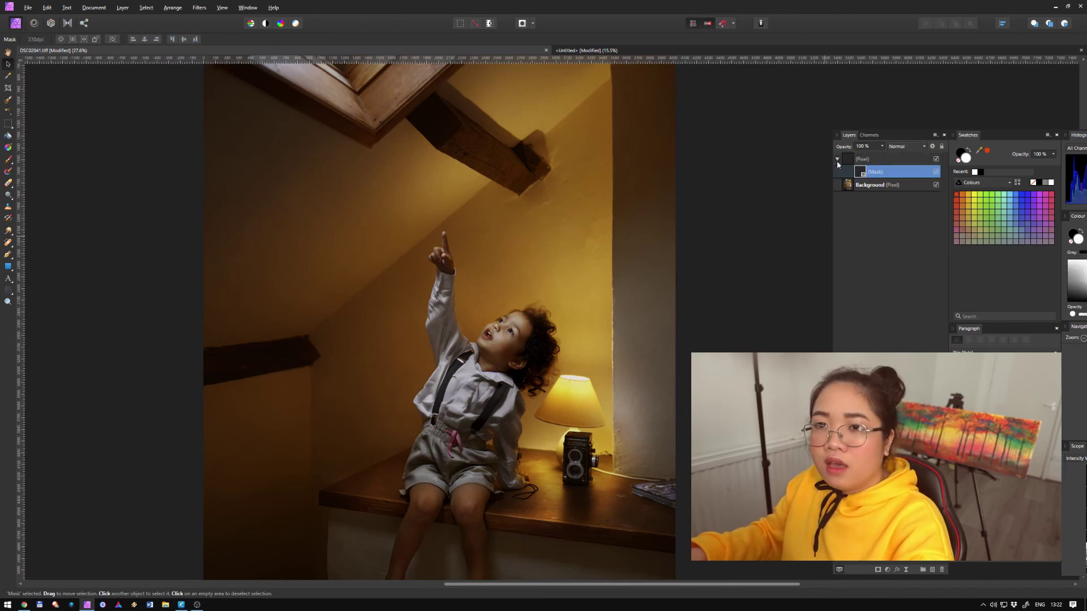
click(8, 160)
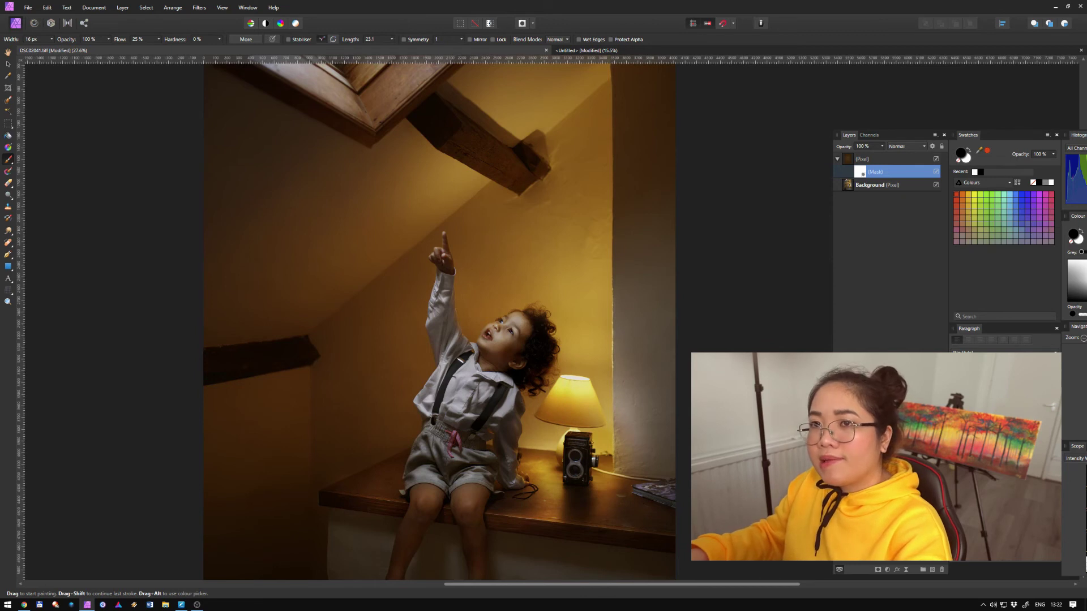
click(109, 39)
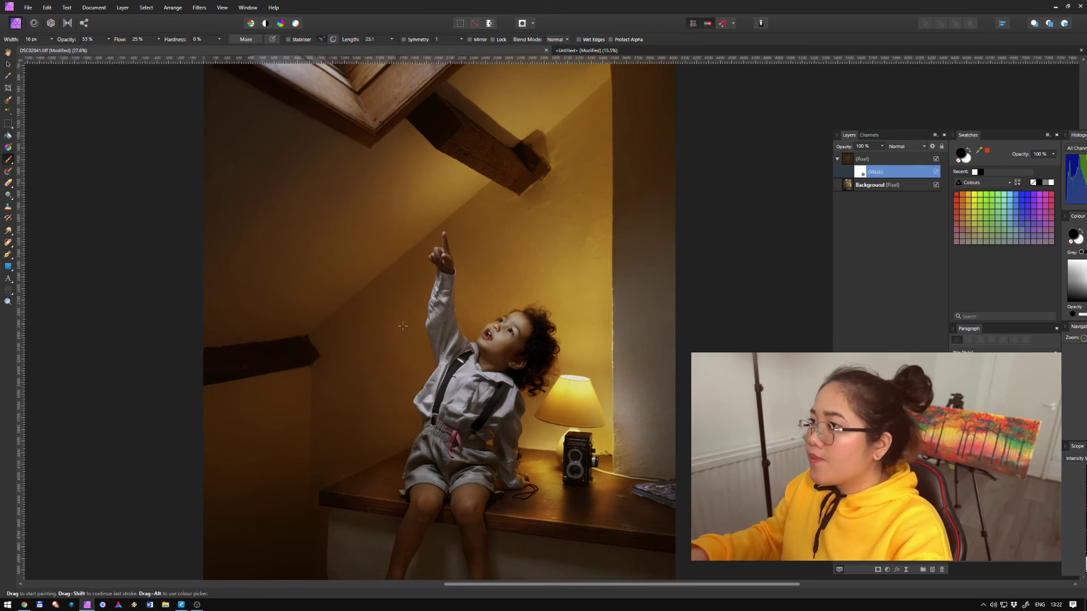
scroll(506, 353, up, 2)
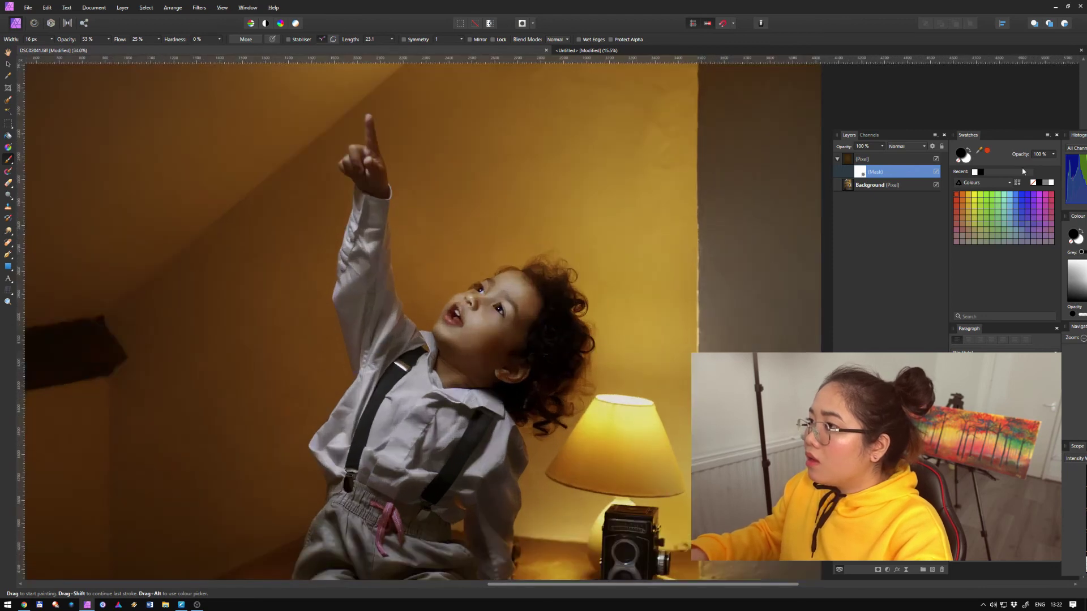
scroll(517, 294, up, 1)
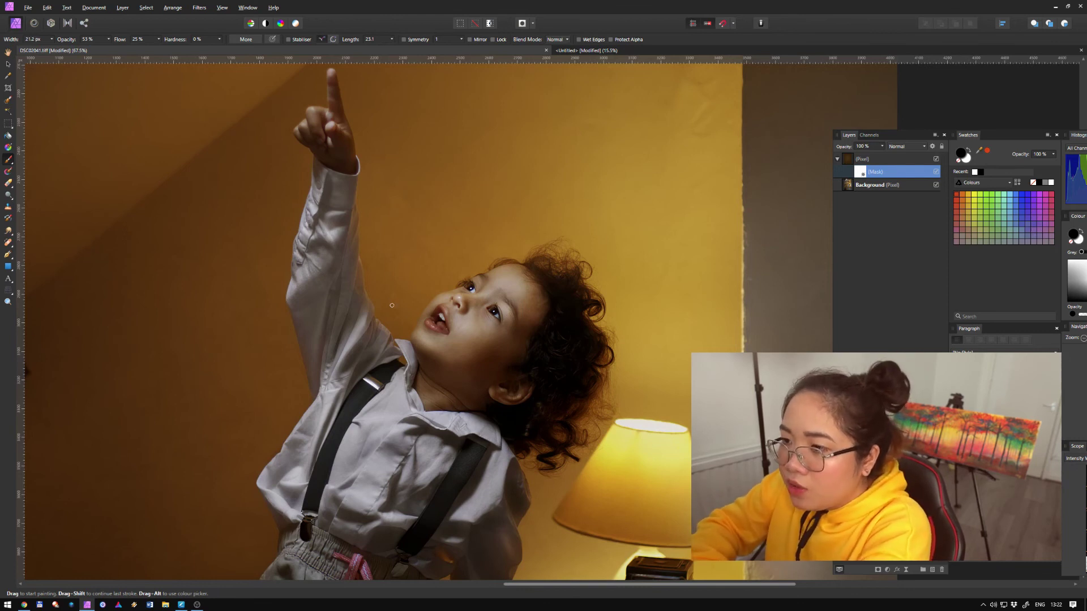
drag(456, 353, 486, 332)
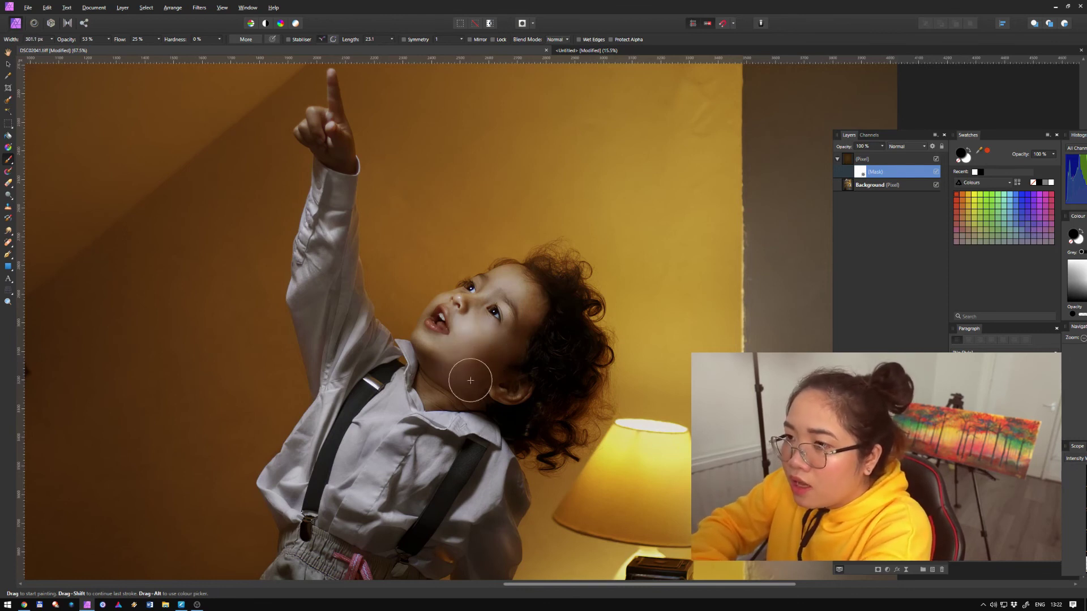
key(bracketleft)
key(bracketleft)
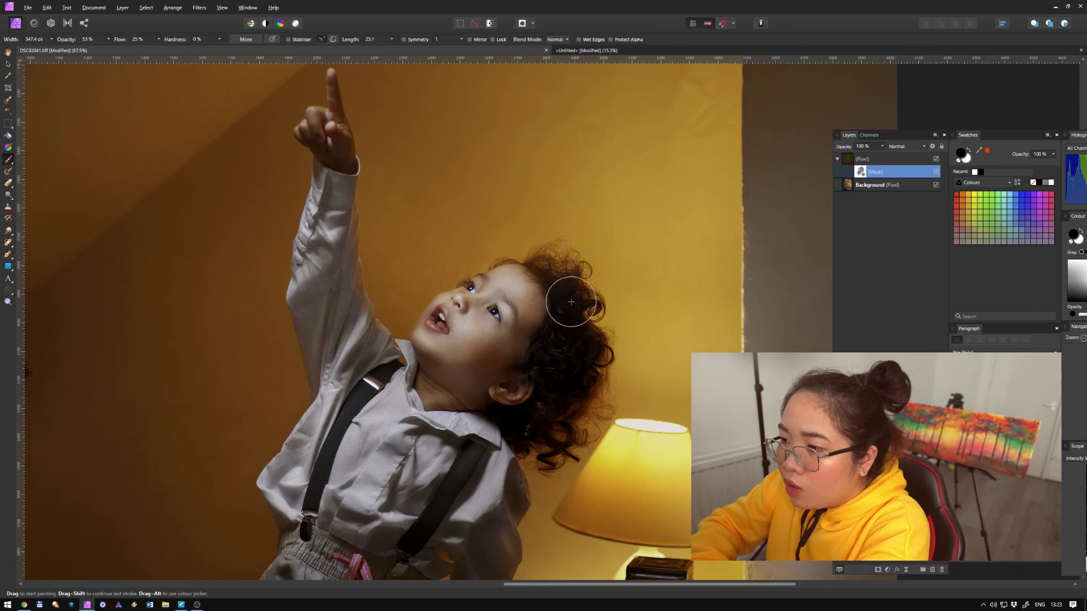
Enlarge the brush to about 700 px and paint black on the mask over the glowing lamp beside the child
key(bracketright)
key(bracketright)
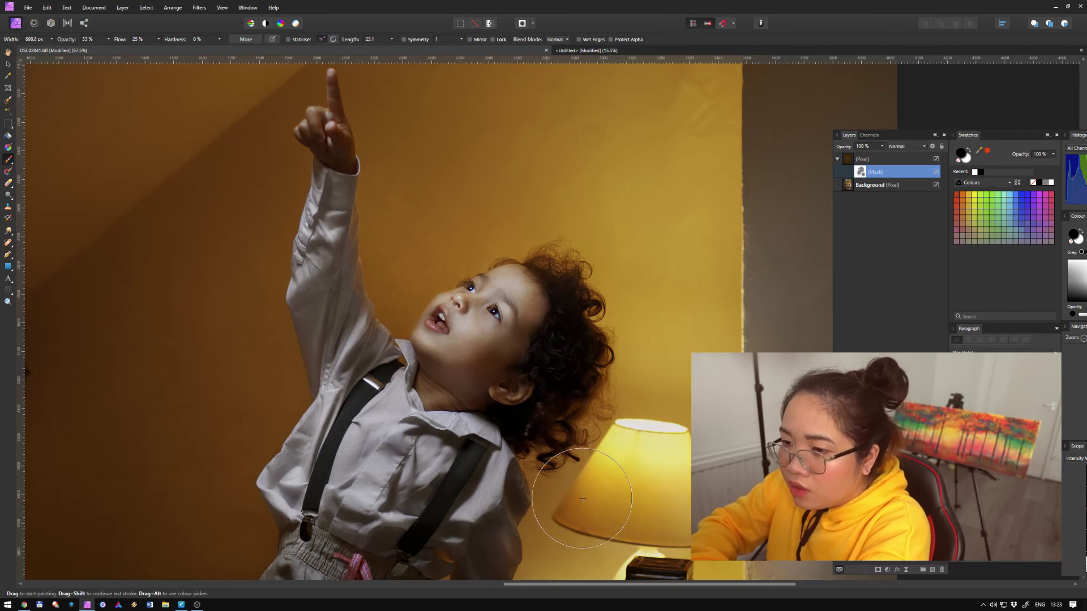
key(bracketleft)
key(bracketleft)
key(bracketleft)
key(bracketleft)
key(bracketleft)
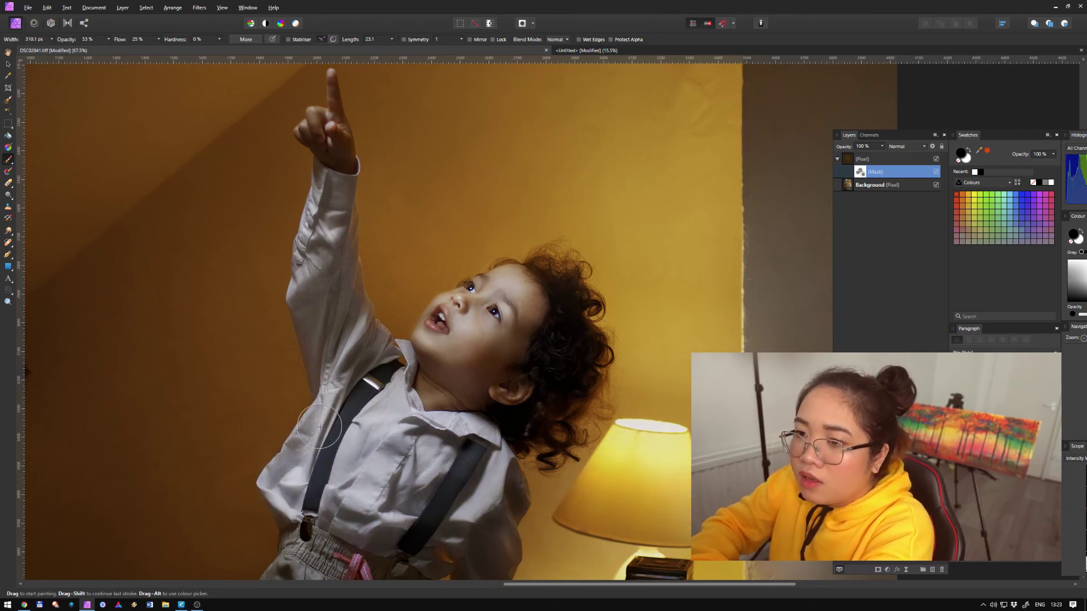
Mask the texture off the shirt, raised sleeve and pointing hand, reducing the brush to about 56 px for the finger
key(bracketleft)
key(bracketleft)
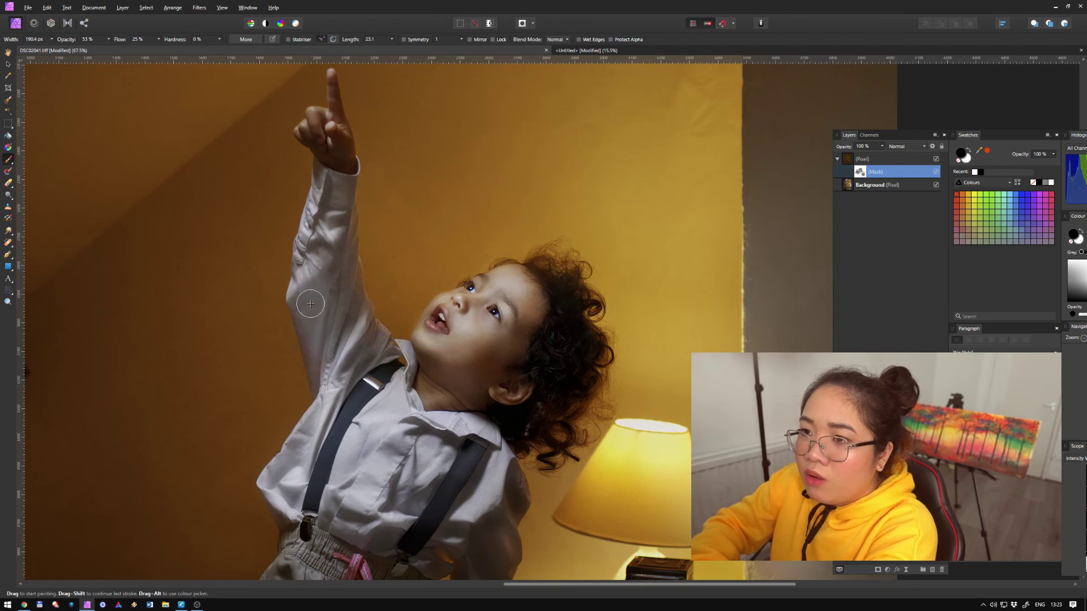
key(bracketright)
key(bracketright)
key(bracketleft)
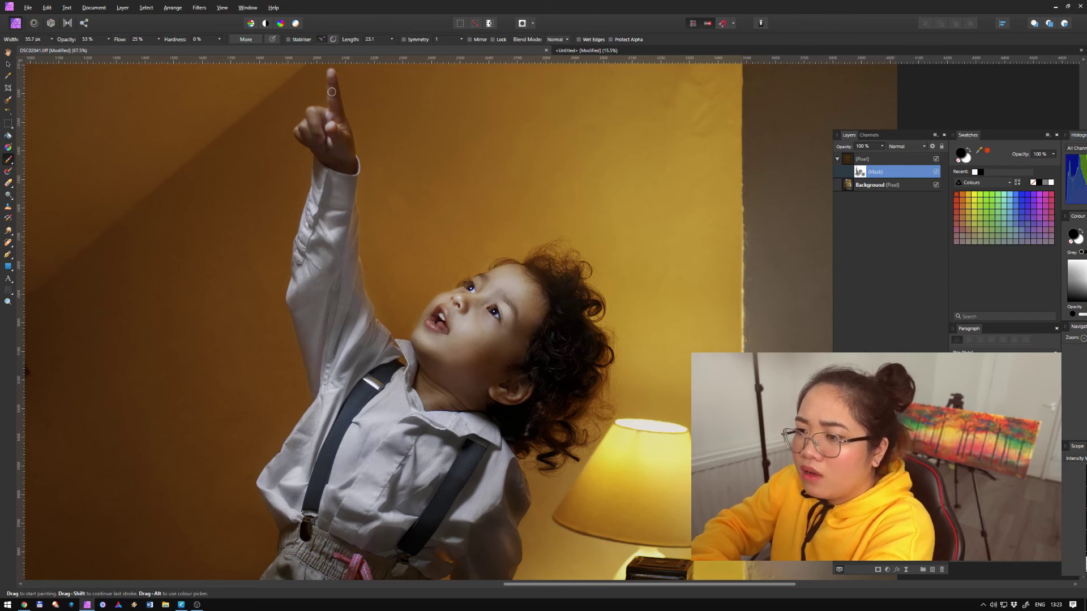
Paint black on the mask over the child's lower shirt and shorts with a brush about 250 px wide
scroll(457, 408, down, 5)
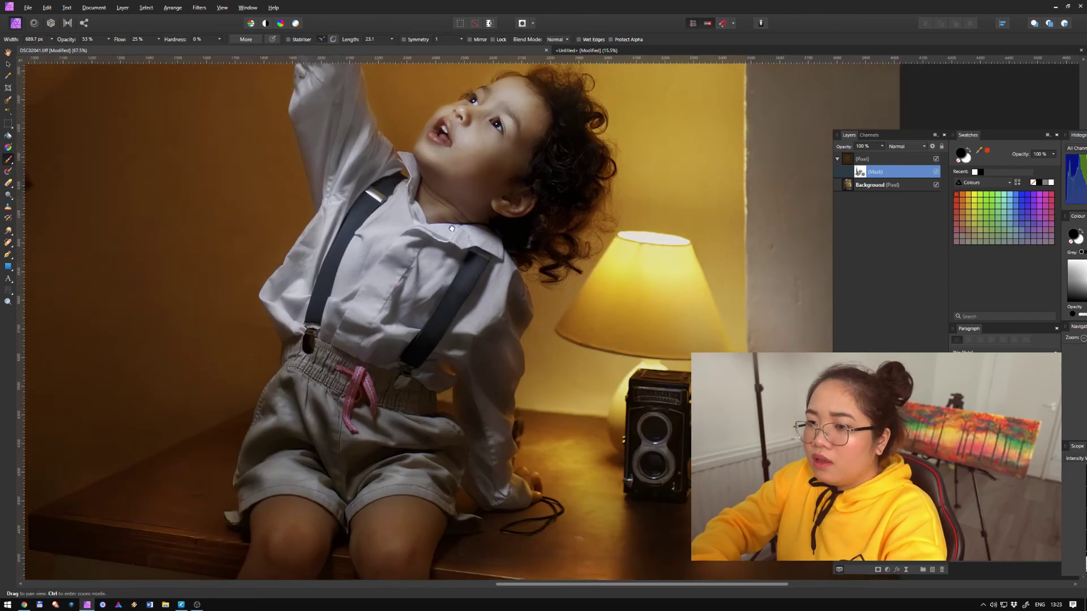
key(bracketleft)
key(bracketleft)
key(bracketleft)
key(bracketleft)
key(bracketleft)
key(bracketleft)
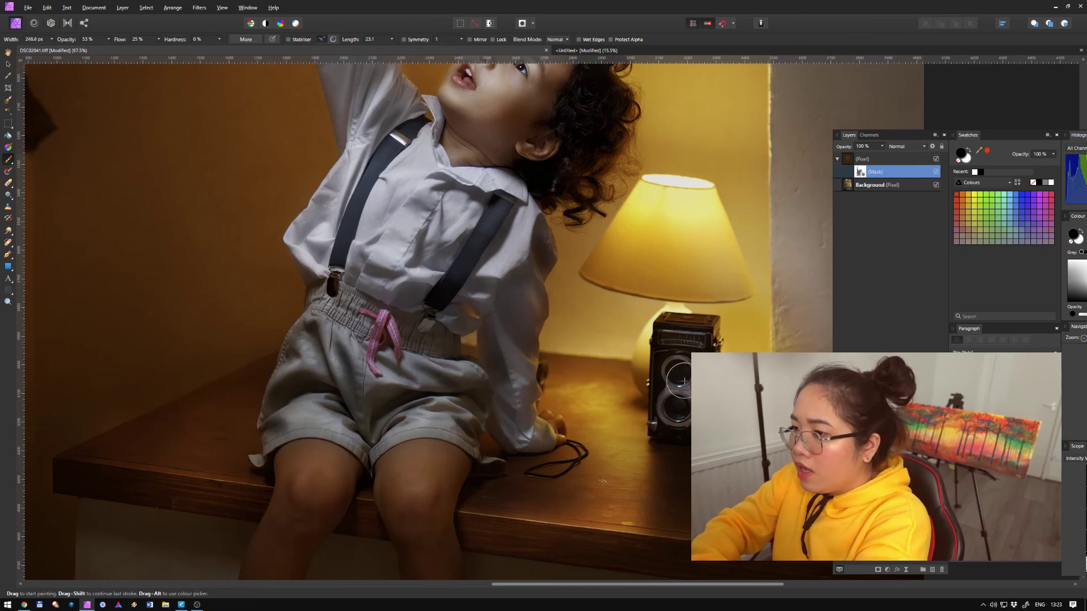
Paint the mask over the camera and tabletop with a brush up to about 646 px, and touch up the shorts
key(bracketright)
mouse_move(613, 422)
mouse_down()
mouse_move(688, 425)
mouse_move(615, 413)
mouse_move(603, 437)
mouse_up()
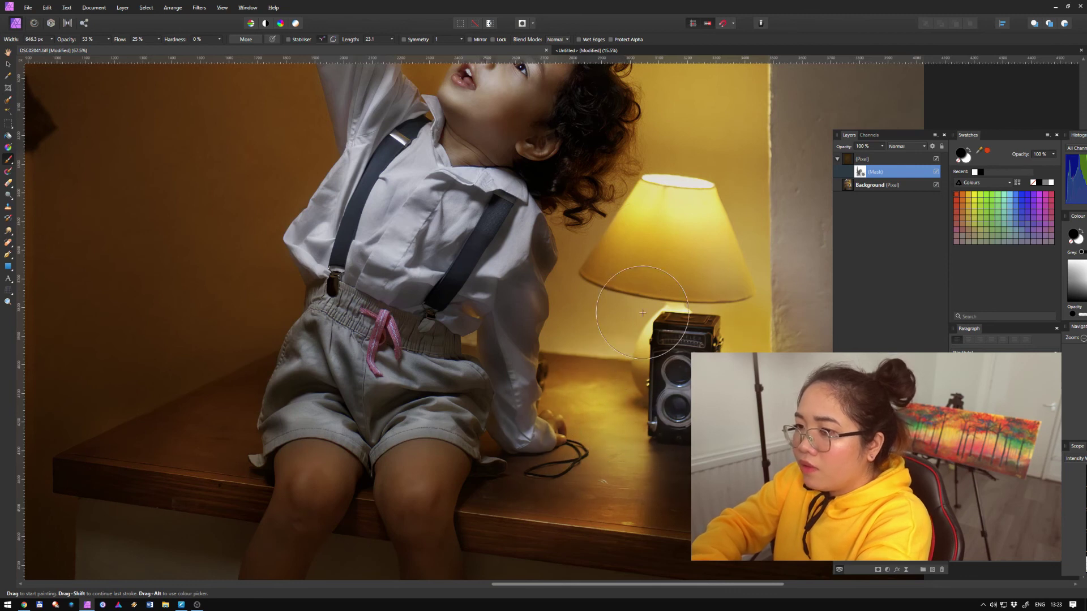
key(bracketleft)
key(bracketleft)
key(bracketleft)
drag(308, 365, 329, 335)
Paint black on the mask down the child's leg furthest from the camera, from the knee to the foot, with a brush about 320 px wide
mouse_move(458, 383)
mouse_down()
mouse_move(514, 171)
mouse_move(543, 110)
mouse_up()
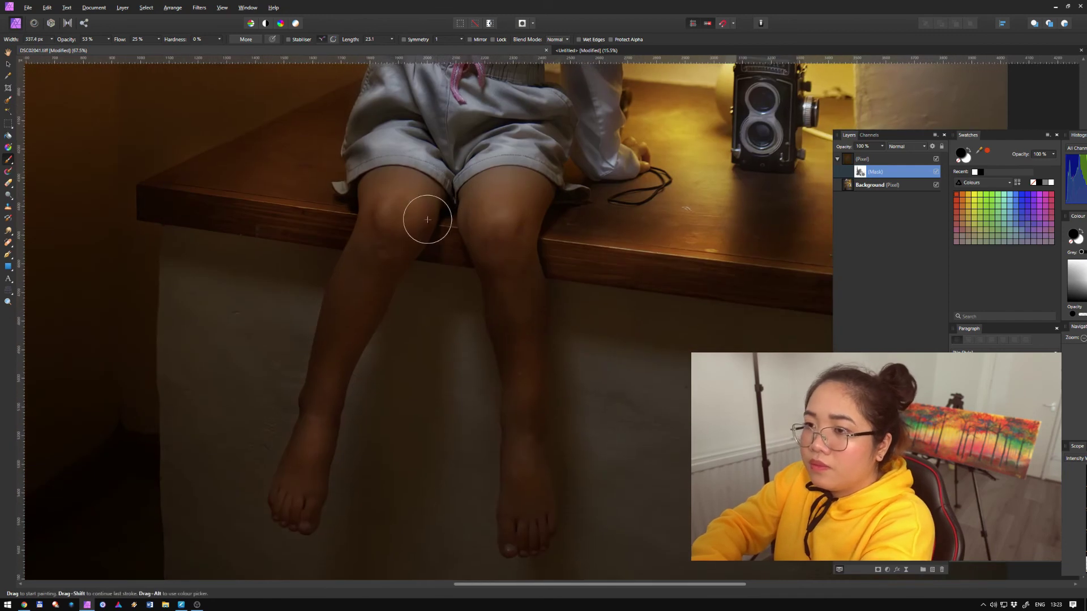
mouse_move(357, 263)
mouse_down()
mouse_move(390, 240)
mouse_move(366, 262)
mouse_move(345, 322)
mouse_up()
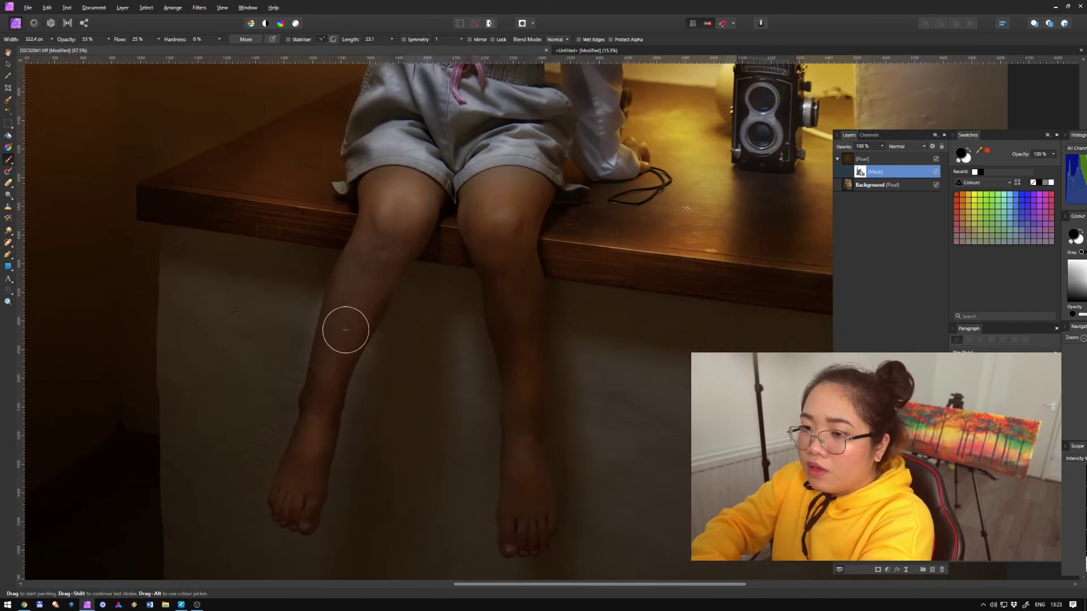
key(bracketright)
key(bracketright)
key(bracketright)
drag(318, 444, 308, 541)
Paint black on the mask down the child's other leg, from the knee to the toes, adjusting the brush size to fit
key(bracketright)
key(bracketright)
mouse_move(483, 245)
mouse_down()
mouse_move(500, 207)
mouse_move(539, 364)
mouse_up()
key(bracketright)
key(bracketleft)
key(bracketleft)
key(bracketleft)
drag(521, 405, 514, 534)
key(bracketleft)
Enlarge the brush to about 2540 px and paint the mask softly over the legs and the wall below the tabletop
scroll(529, 452, down, 5)
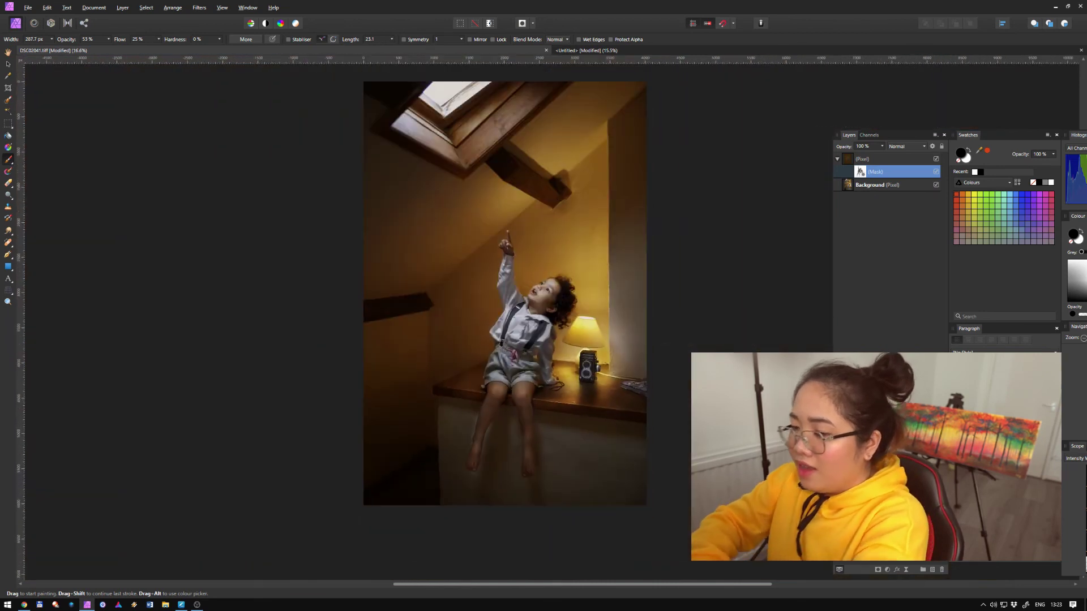
key(bracketright)
key(bracketright)
key(bracketright)
key(bracketright)
key(bracketright)
key(bracketright)
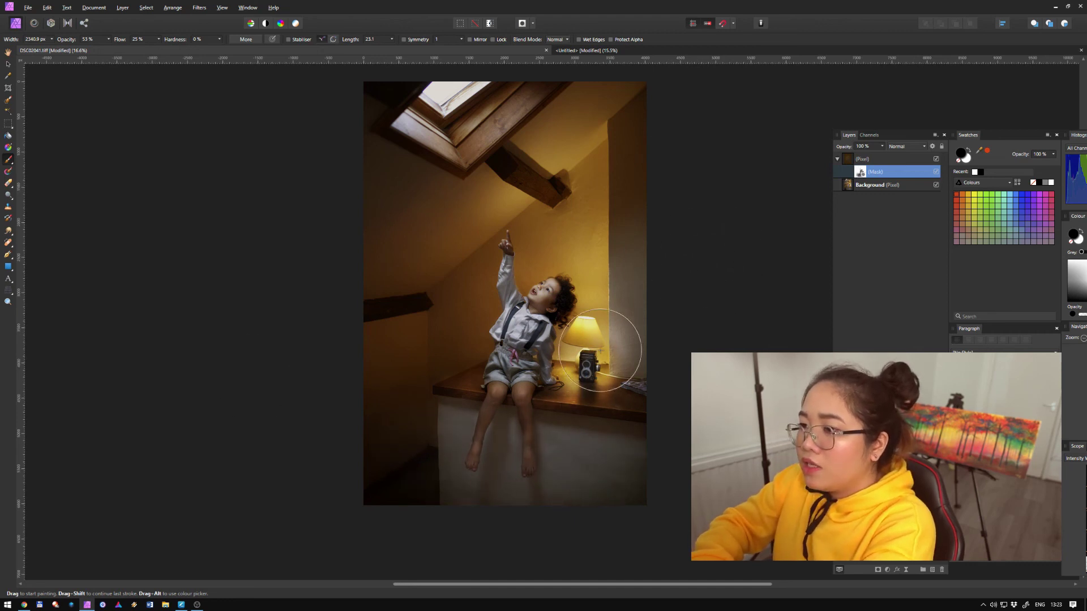
Set the brush opacity to 34% and paint the mask broadly around the child and lit wall, enlarging the brush up to 4096 px
key(bracketright)
key(bracketright)
key(bracketright)
click(108, 39)
drag(111, 49, 95, 51)
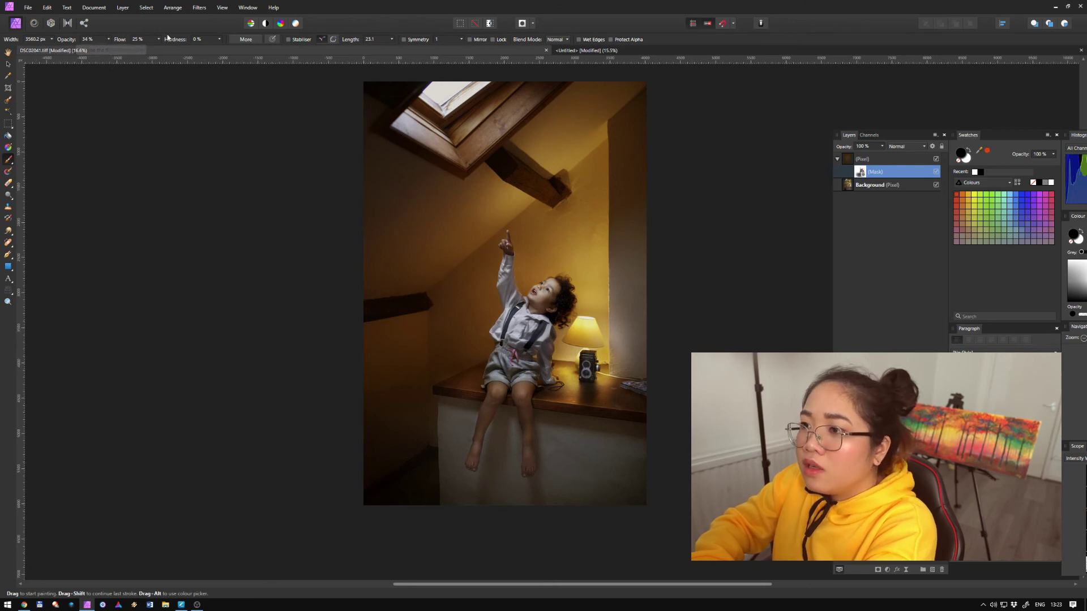
key(bracketright)
mouse_move(502, 212)
mouse_down()
mouse_move(466, 163)
mouse_move(544, 260)
mouse_move(482, 204)
mouse_up()
key(bracketleft)
key(bracketleft)
key(bracketright)
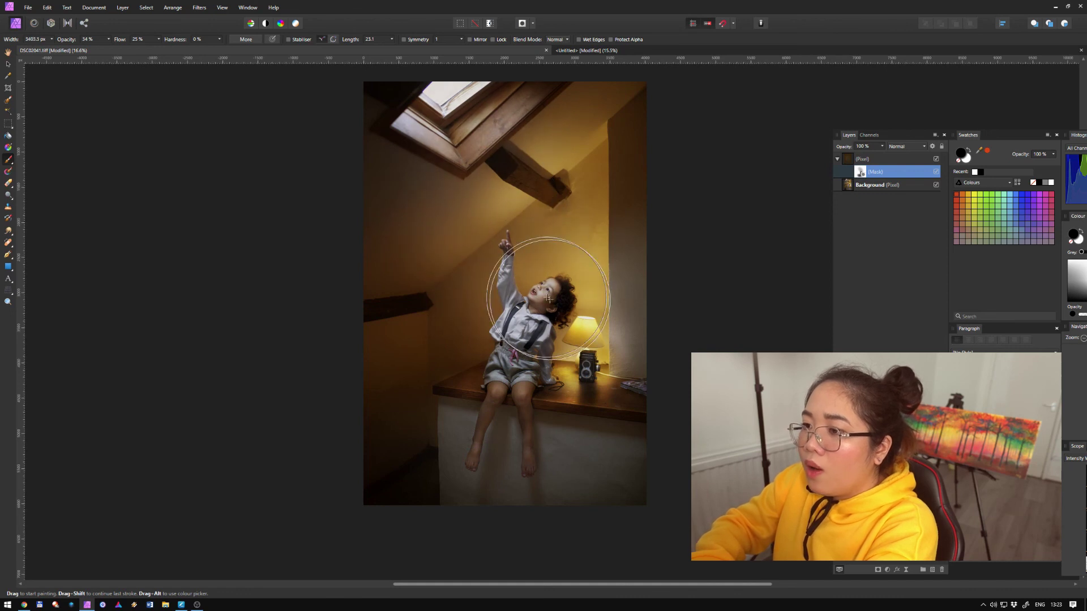
key(bracketright)
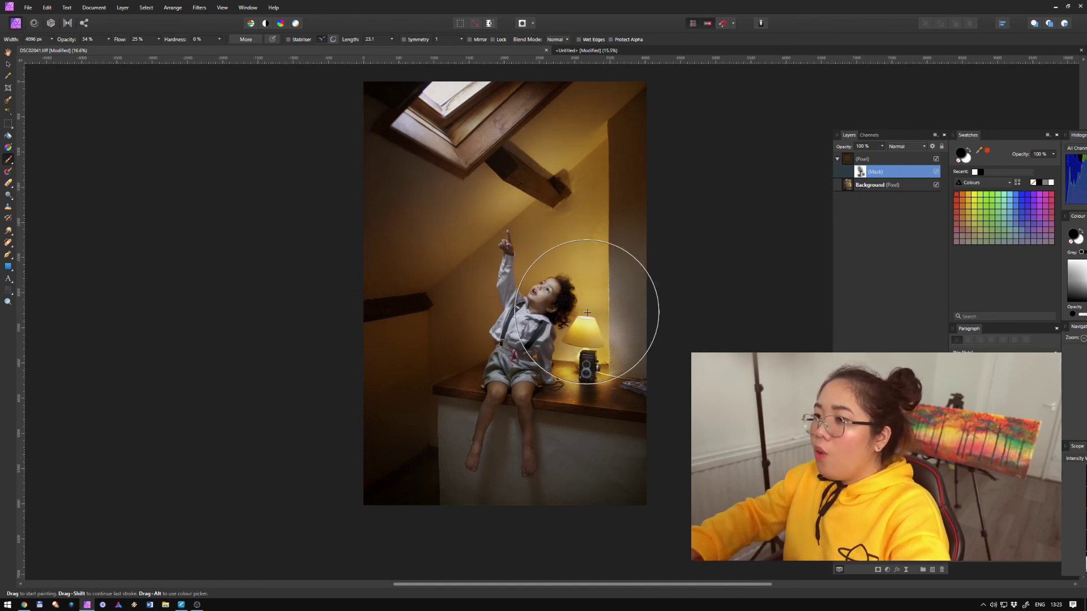
Compare the whole photo with and without the texture layer by hiding it and showing it again
scroll(670, 248, up, 2)
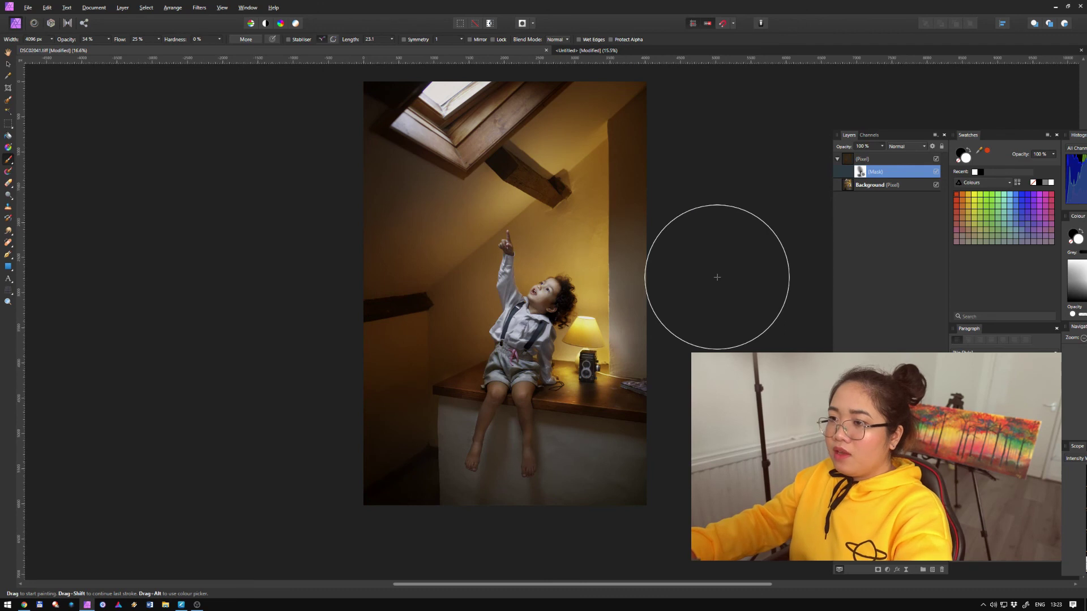
scroll(655, 266, up, 2)
mouse_move(580, 290)
mouse_down()
mouse_move(551, 316)
mouse_move(553, 292)
mouse_up()
scroll(557, 287, down, 1)
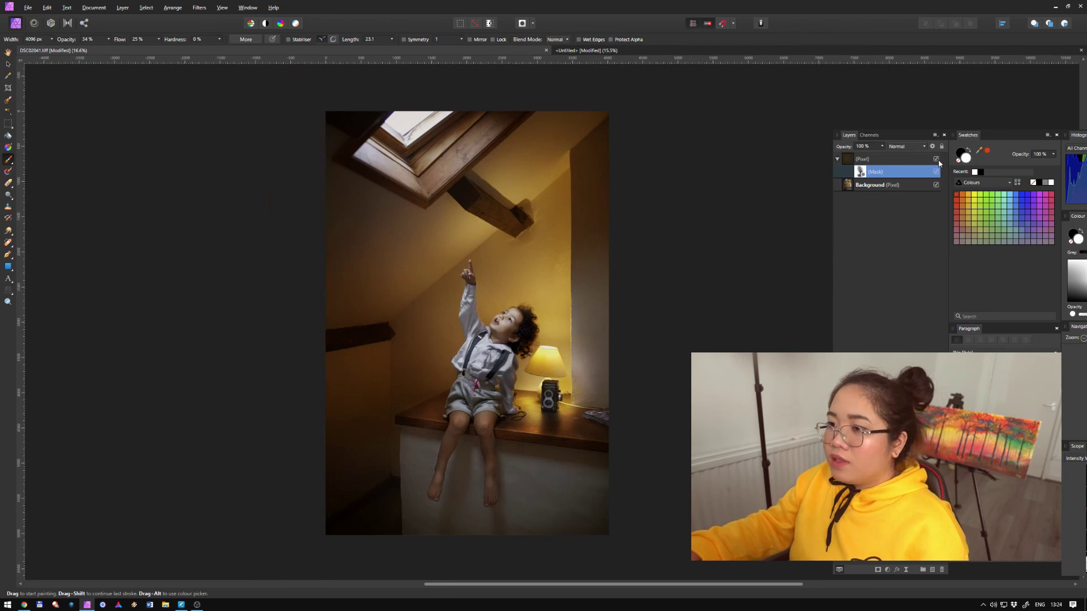
click(936, 159)
click(937, 159)
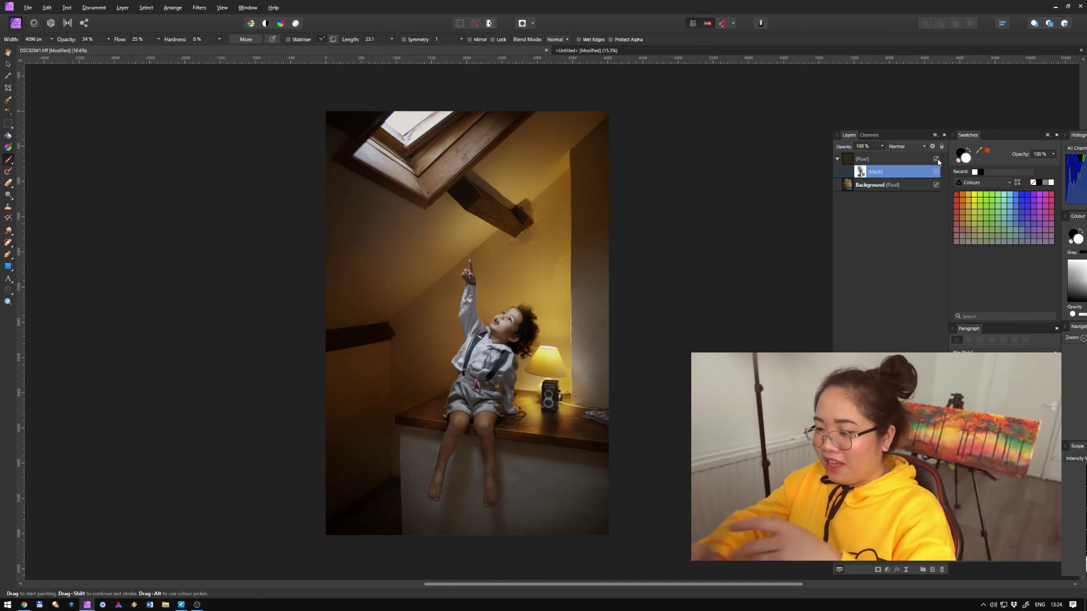
Reduce the mask brush to about 2515 px
key(bracketleft)
key(bracketleft)
key(bracketleft)
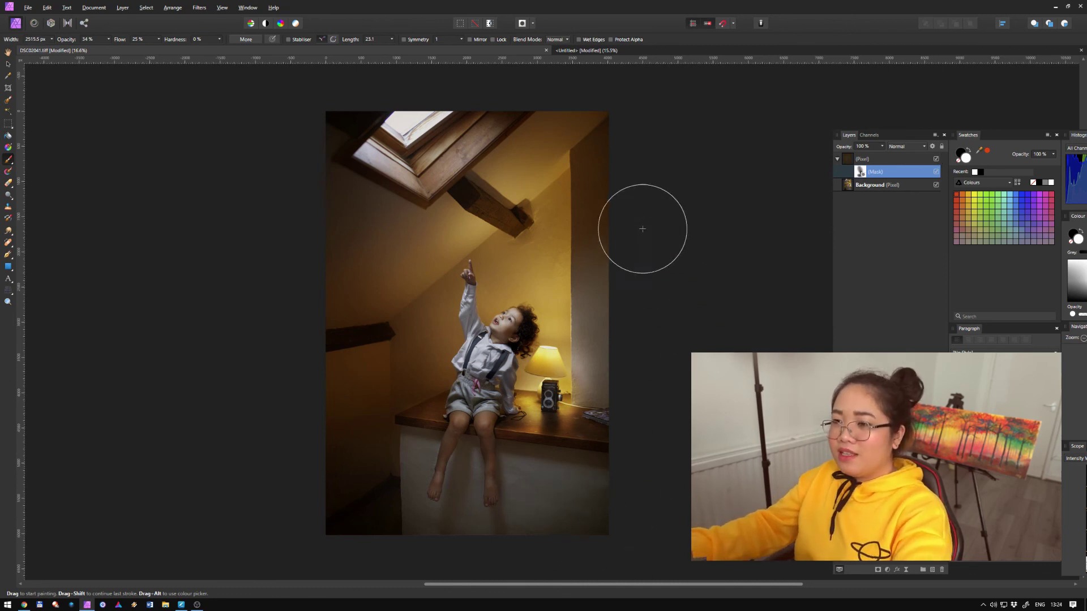
scroll(672, 210, up, 1)
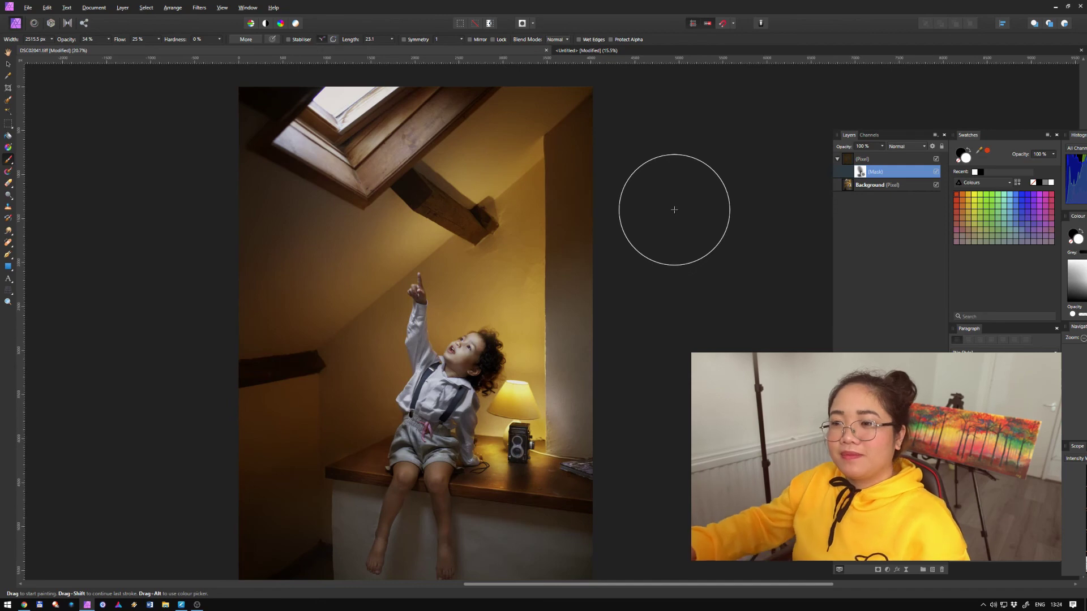